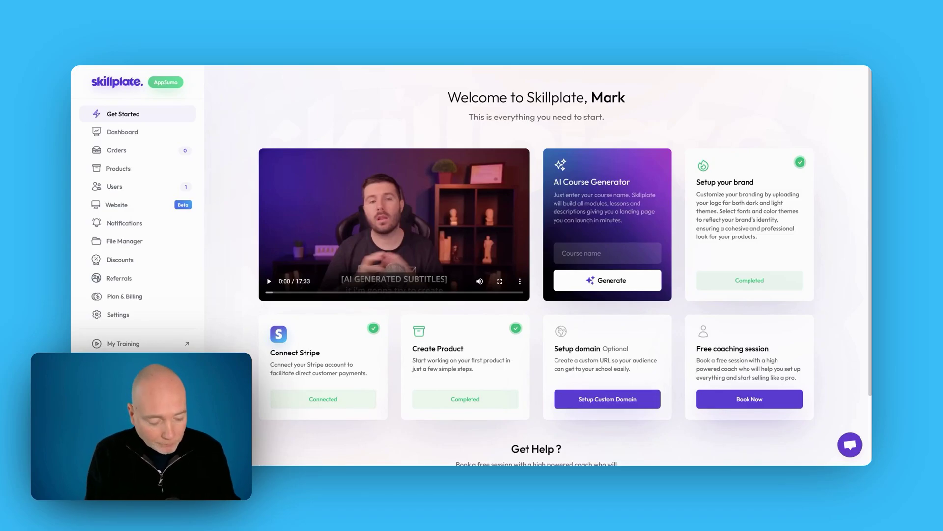
Paste 'How to successfully launch a new saas product' into the AI Course Generator and generate the course.
text(How to successfully launch a ne)
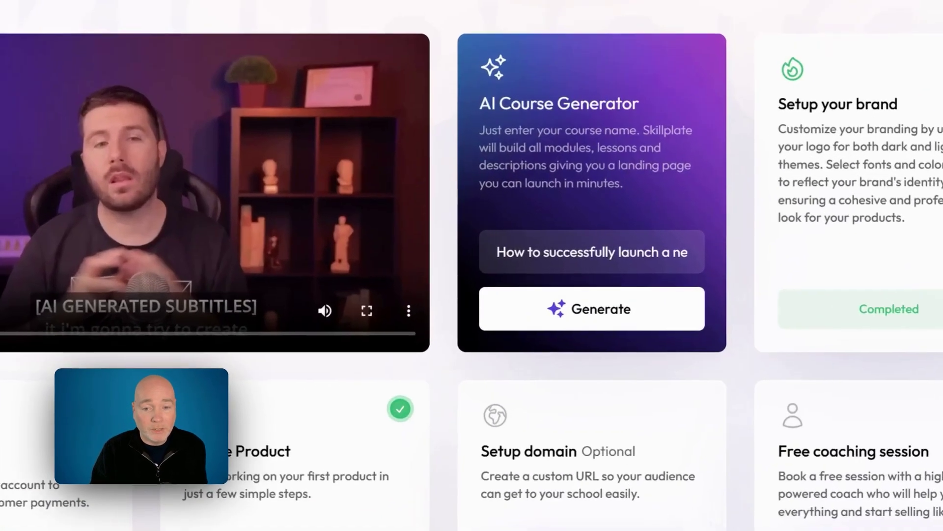
click(653, 252)
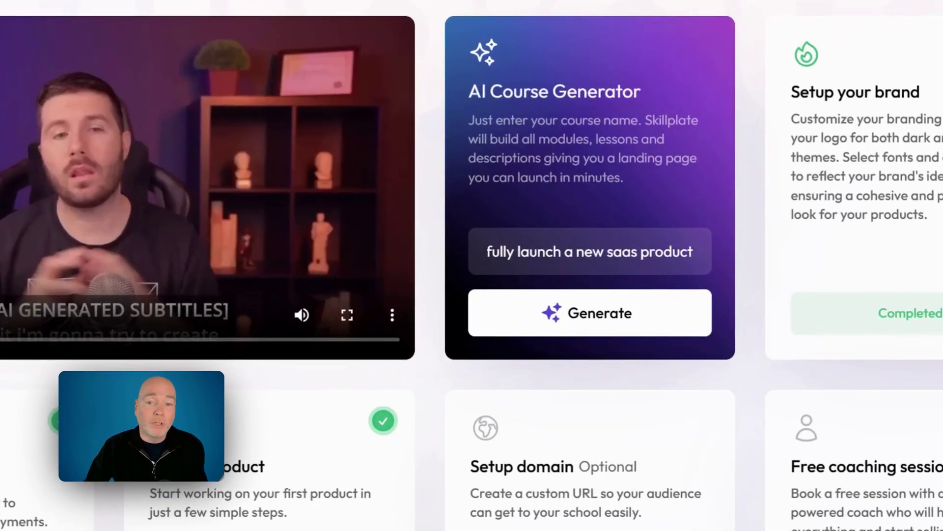
click(636, 324)
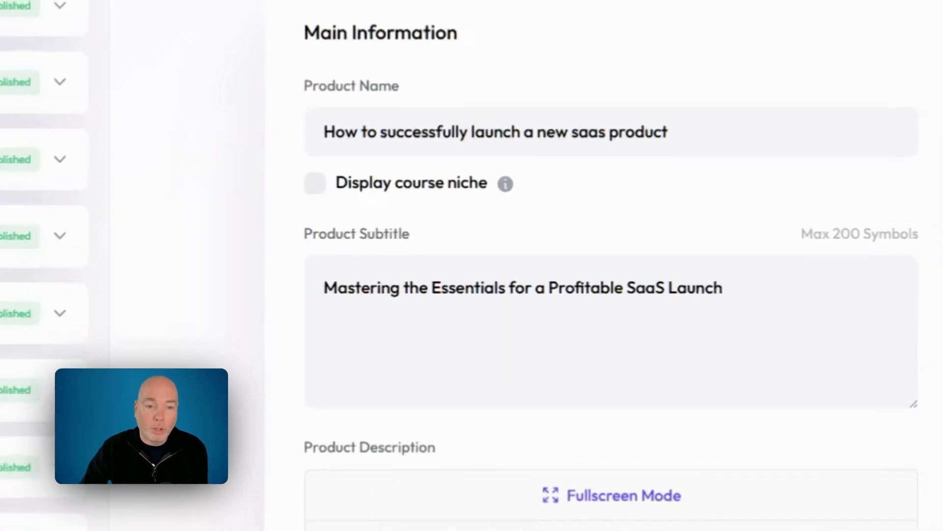
scroll(717, 135, down, 5)
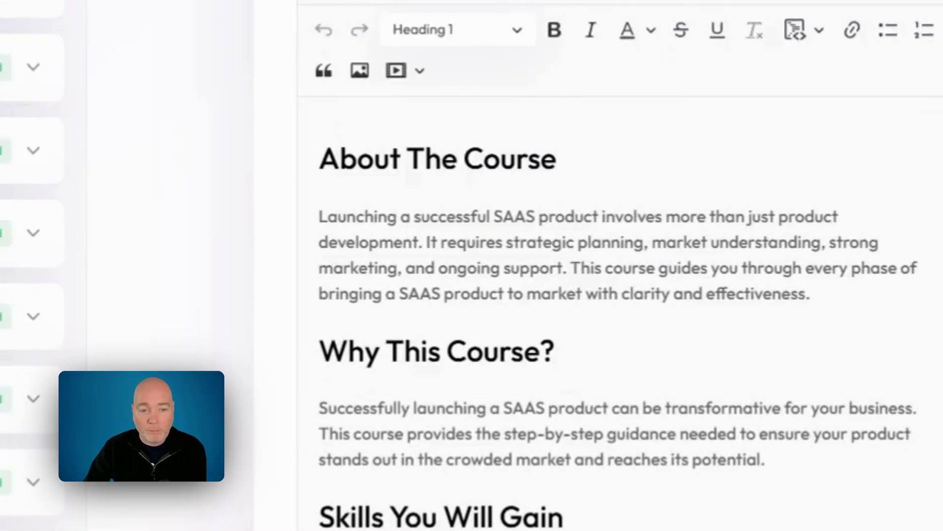
scroll(618, 265, down, 5)
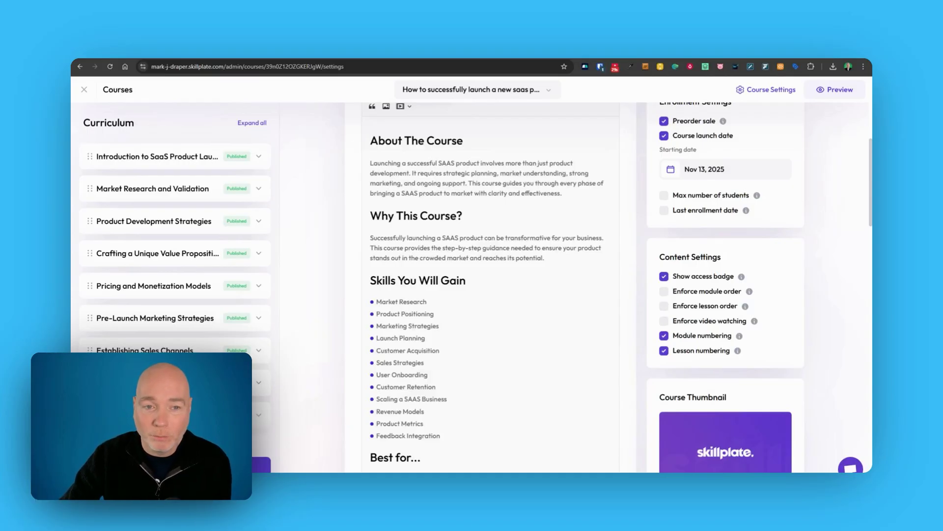
scroll(492, 285, down, 2)
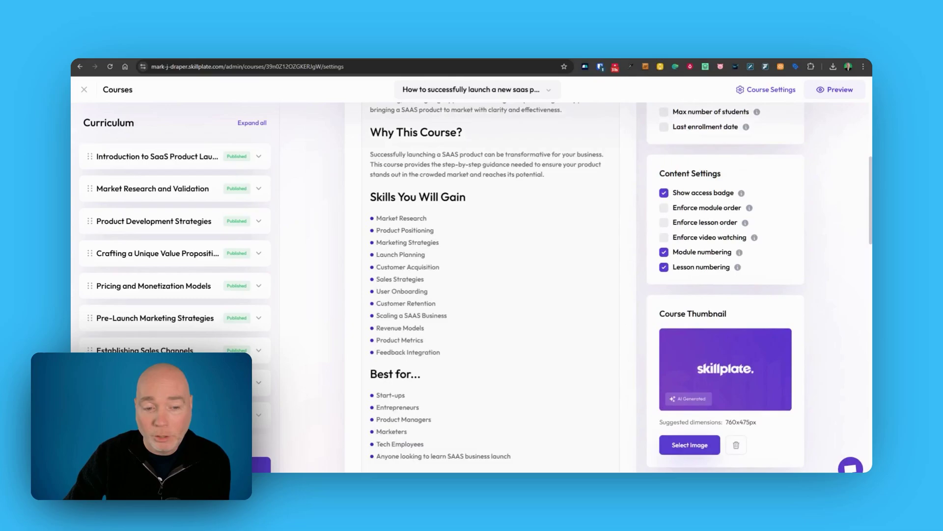
scroll(491, 285, down, 6)
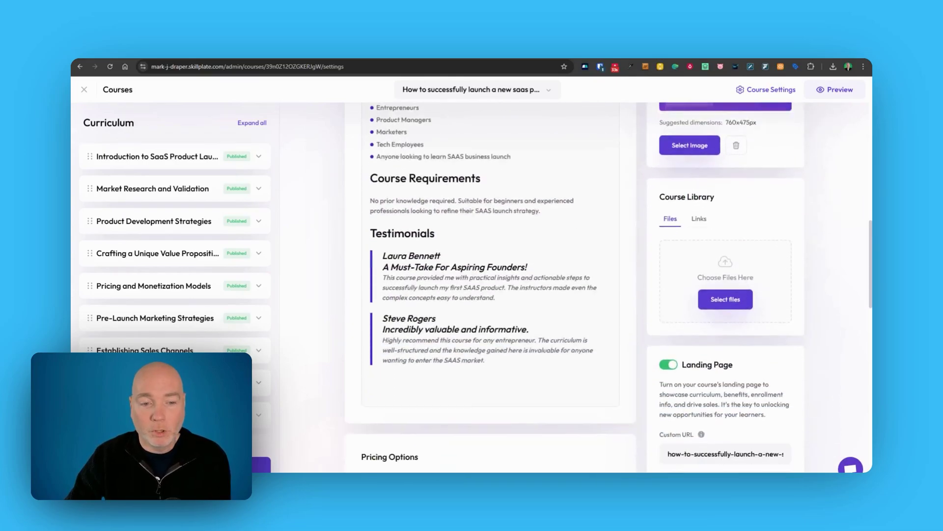
scroll(491, 285, down, 1)
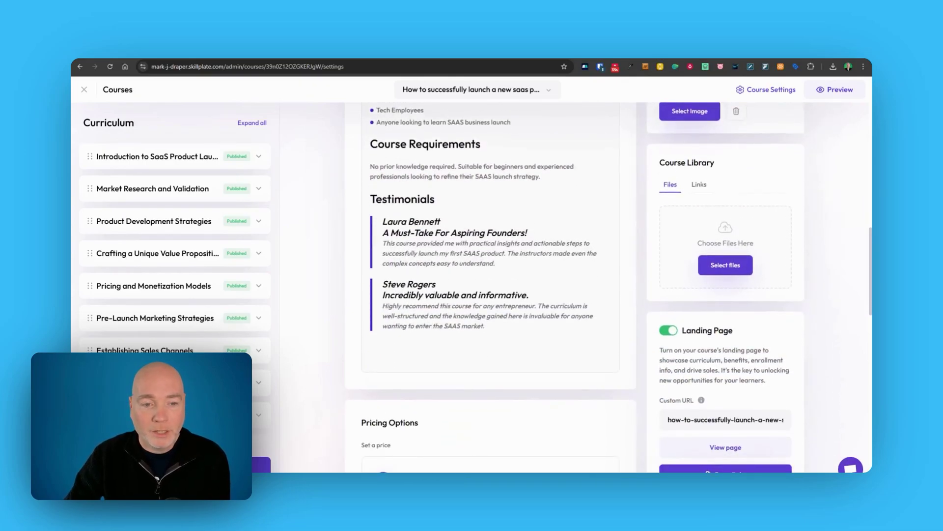
scroll(438, 203, down, 6)
scroll(438, 203, down, 7)
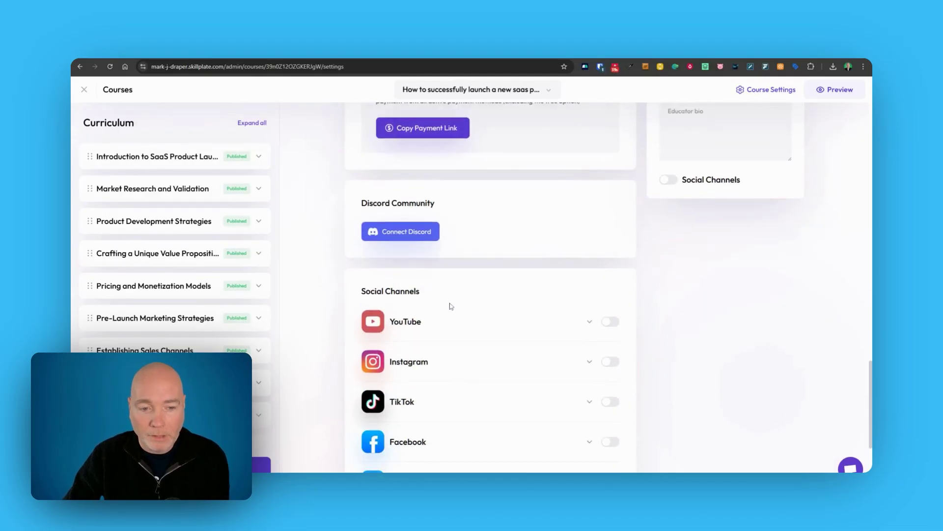
scroll(516, 280, up, 9)
scroll(532, 265, up, 14)
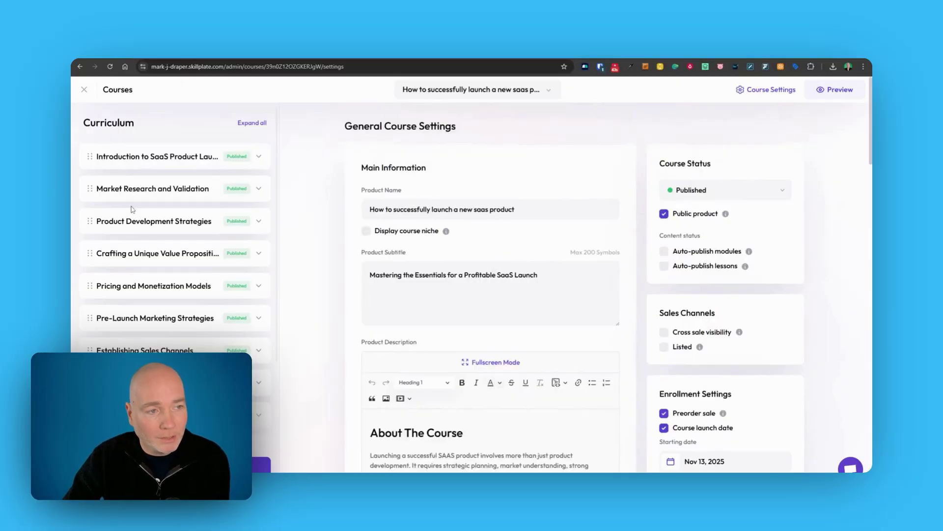
Step through the Introduction, Market Research, Product Development and Value Proposition modules to Pricing and Monetization Models.
click(171, 163)
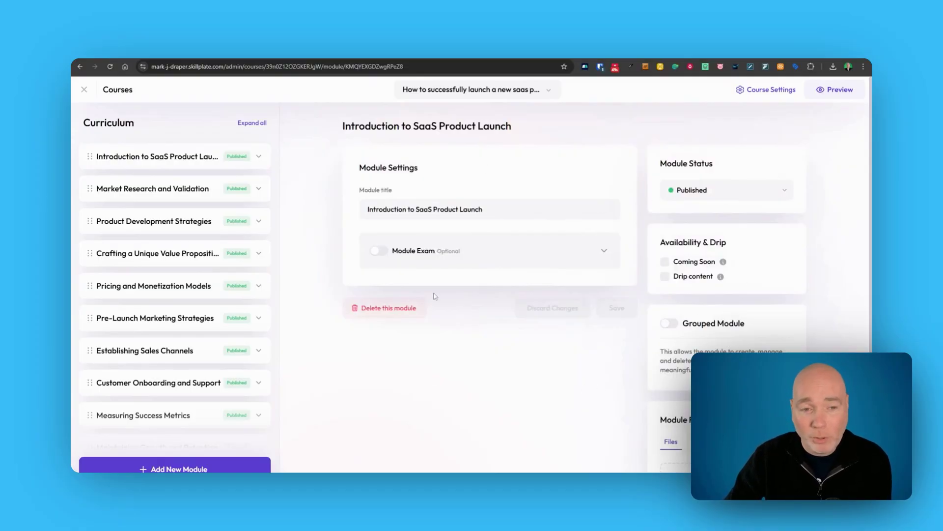
click(150, 195)
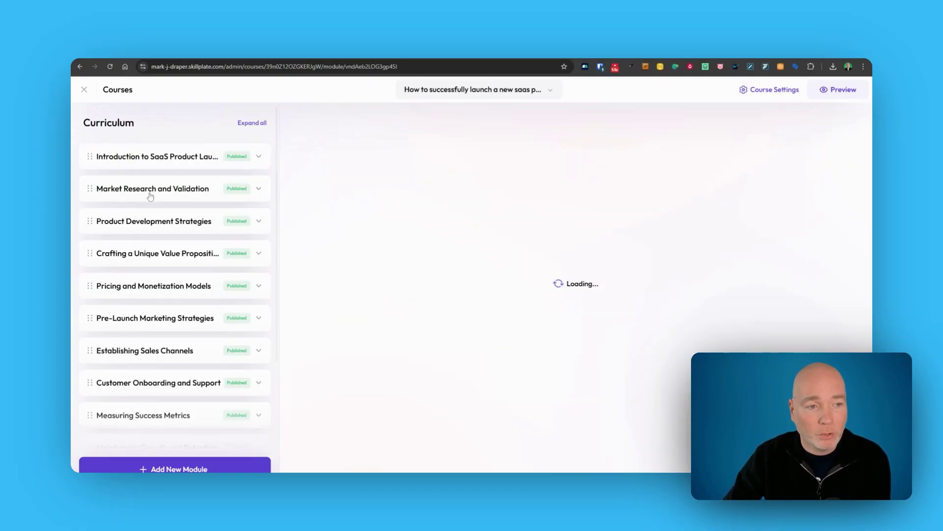
click(143, 226)
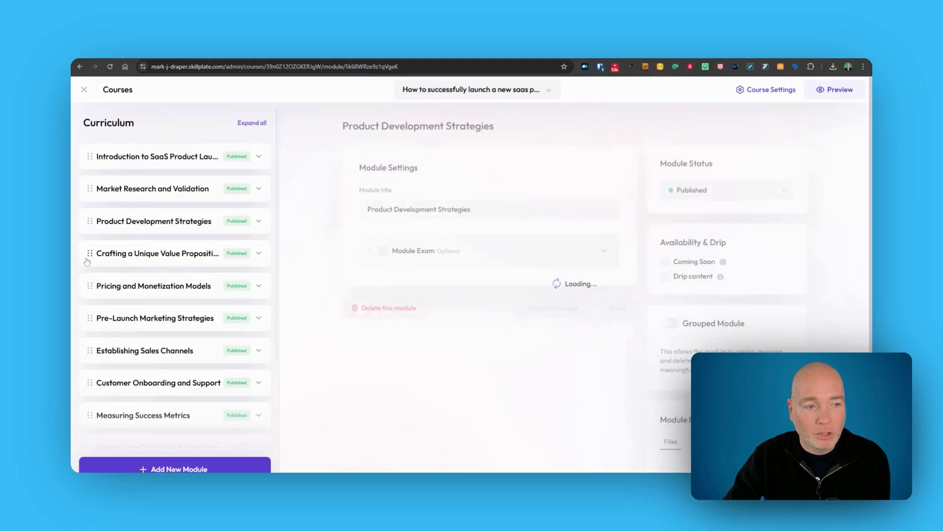
mouse_move(90, 253)
mouse_down()
mouse_move(90, 314)
mouse_move(87, 263)
mouse_up()
click(170, 257)
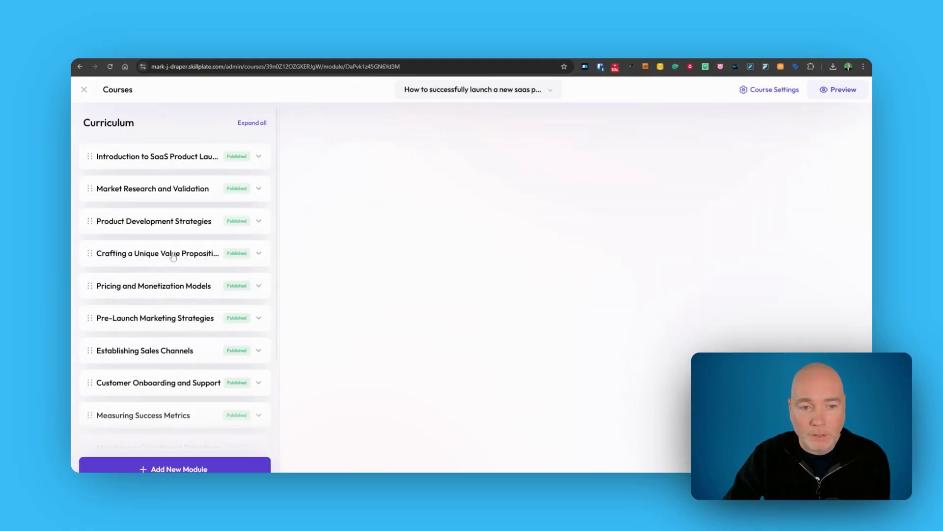
click(157, 286)
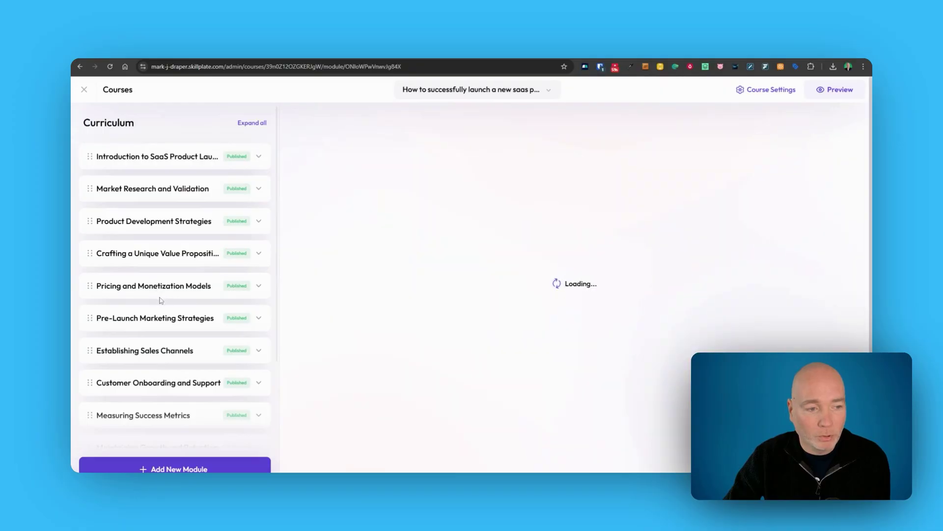
scroll(158, 301, down, 3)
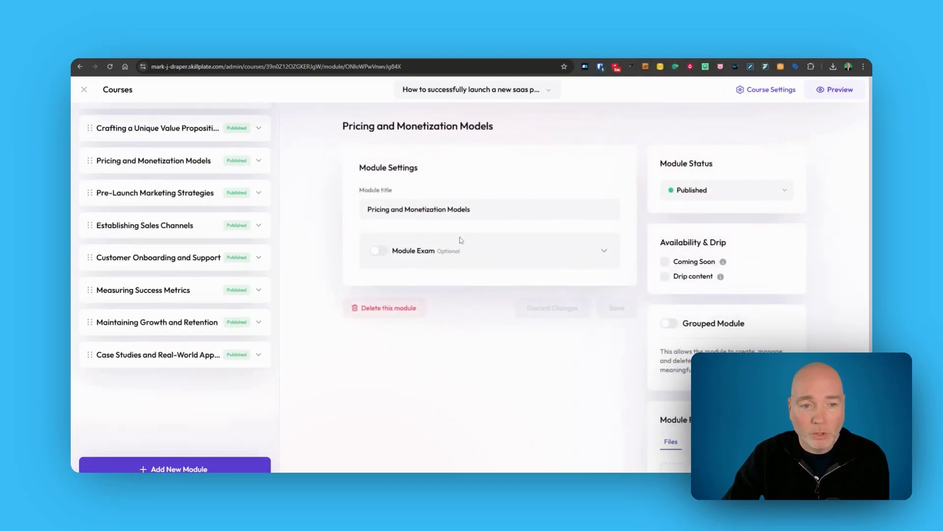
scroll(144, 244, up, 3)
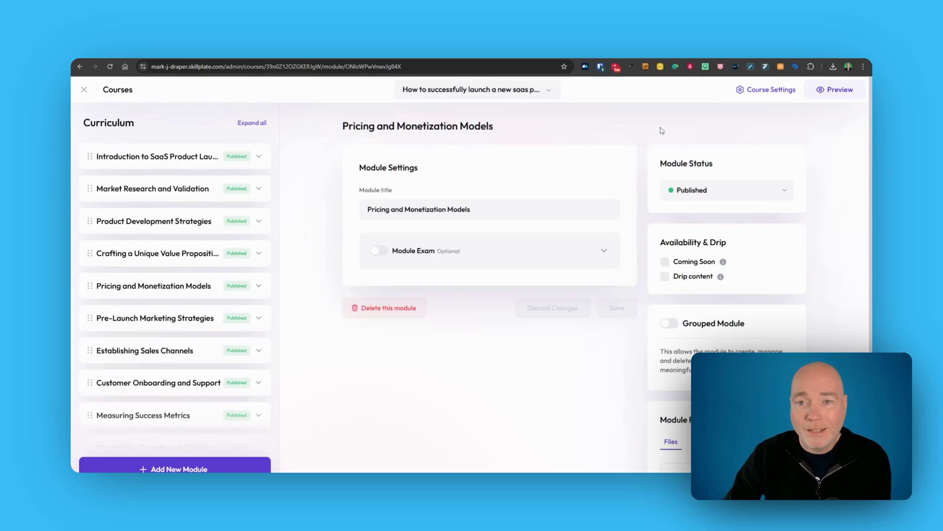
In the course's general settings, enable Max number of students, set it to 50, and save.
click(770, 93)
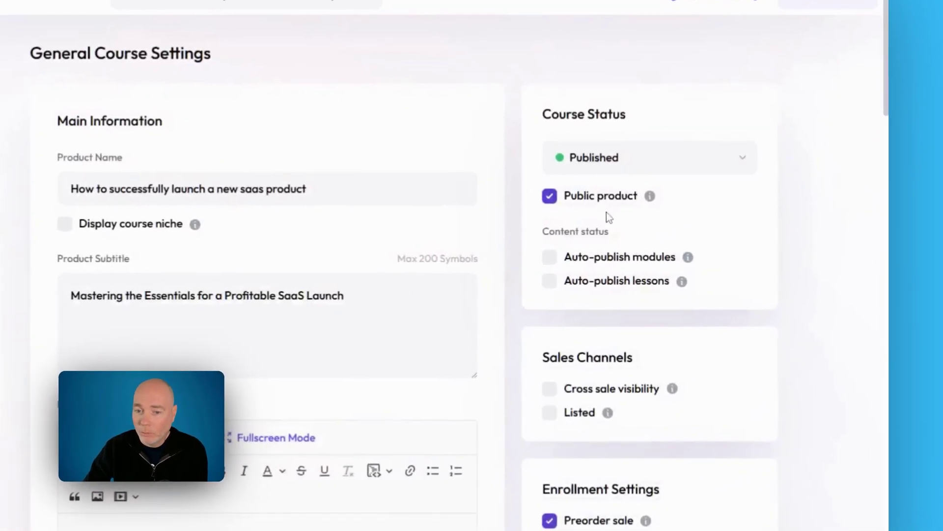
scroll(600, 232, down, 3)
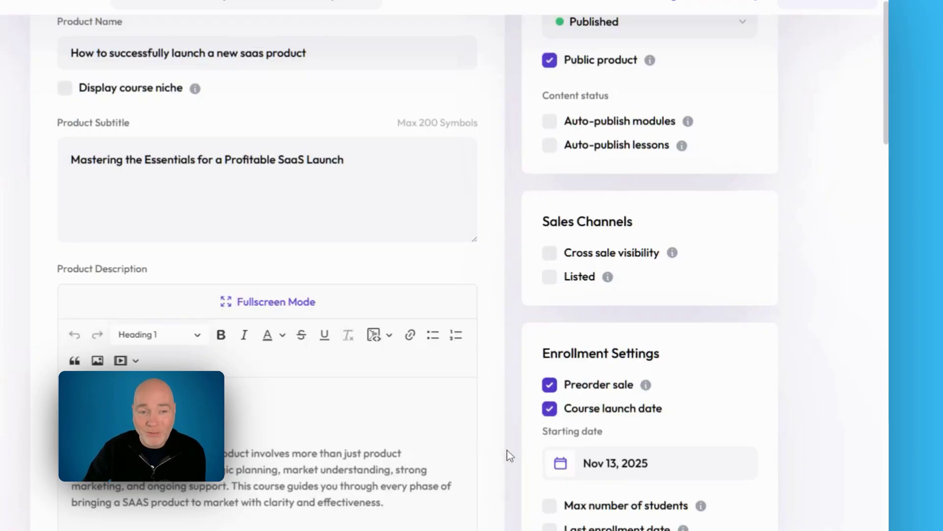
scroll(505, 452, up, 3)
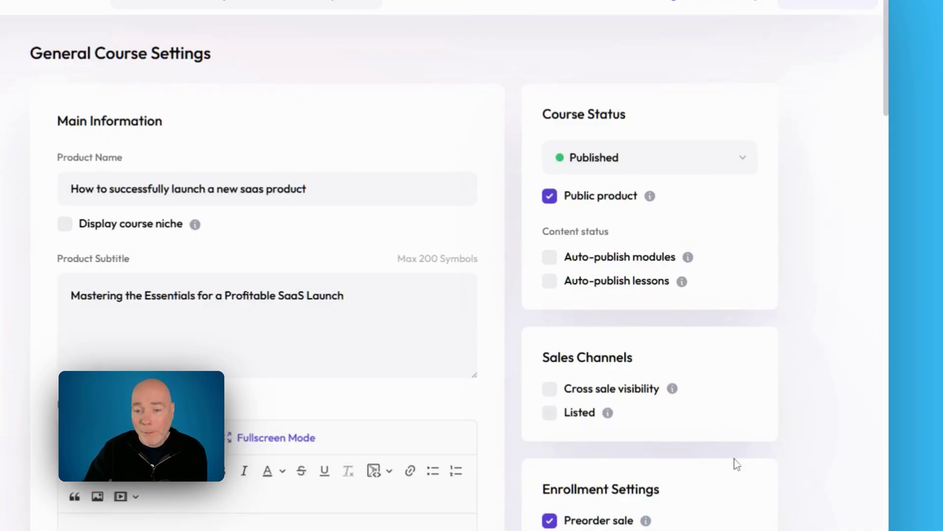
scroll(688, 447, down, 7)
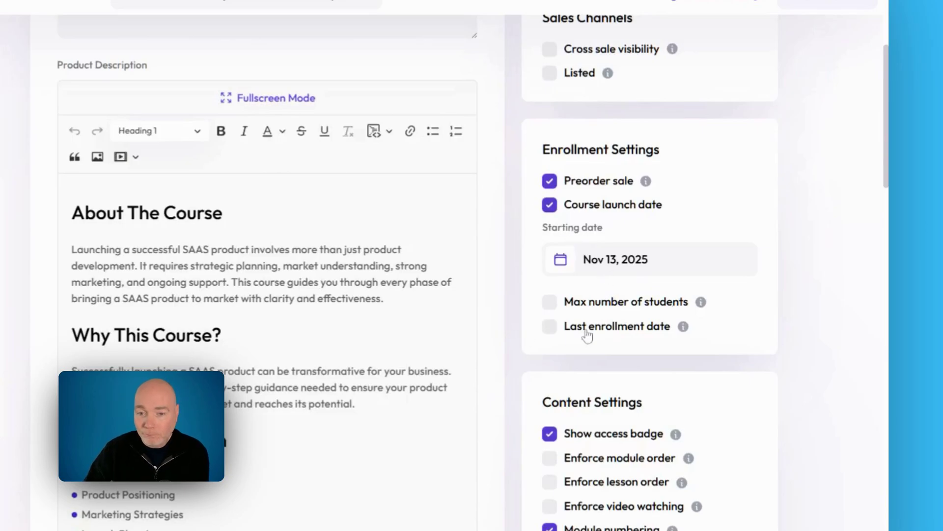
click(550, 302)
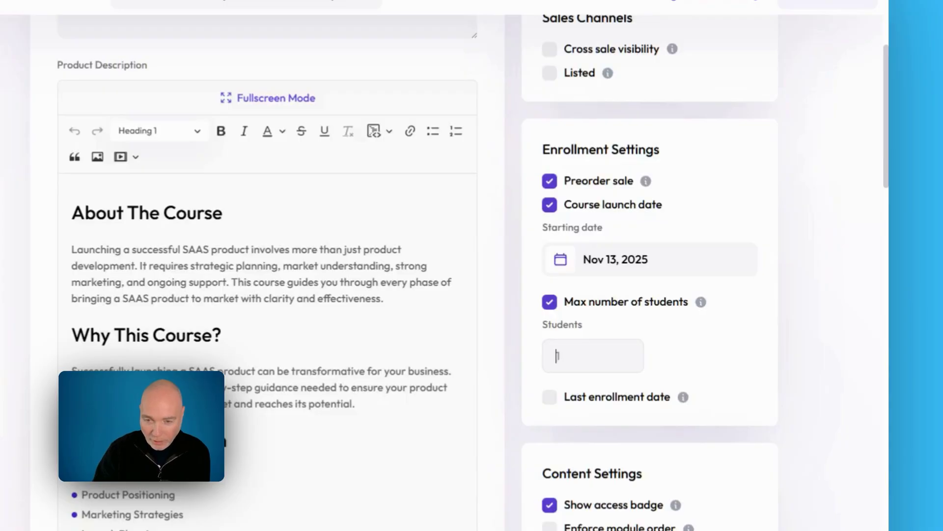
click(563, 355)
text(50)
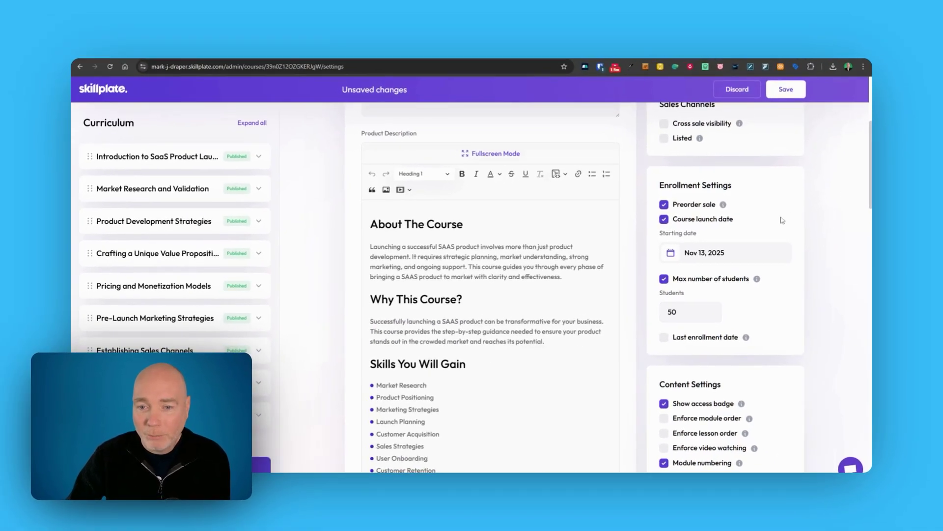
click(786, 89)
Scroll down the course settings to the Pricing Options section.
scroll(713, 192, down, 5)
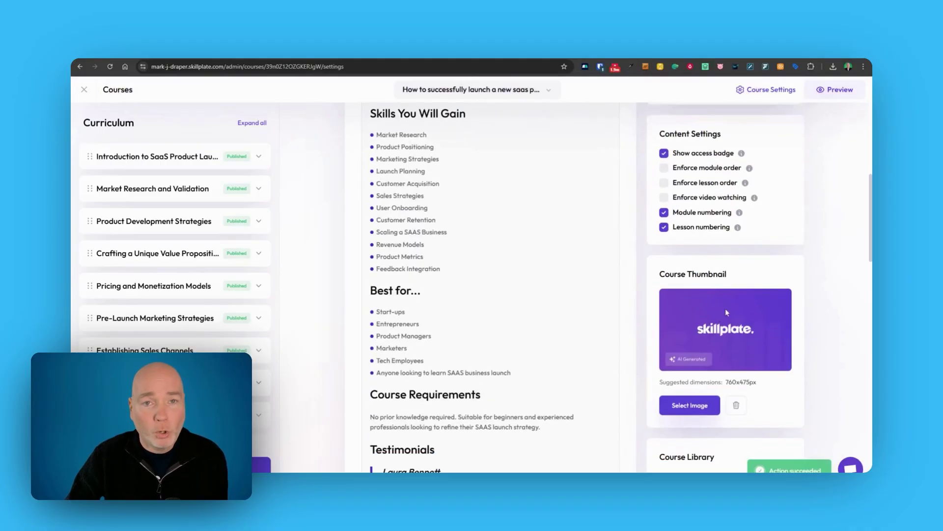
scroll(762, 349, down, 4)
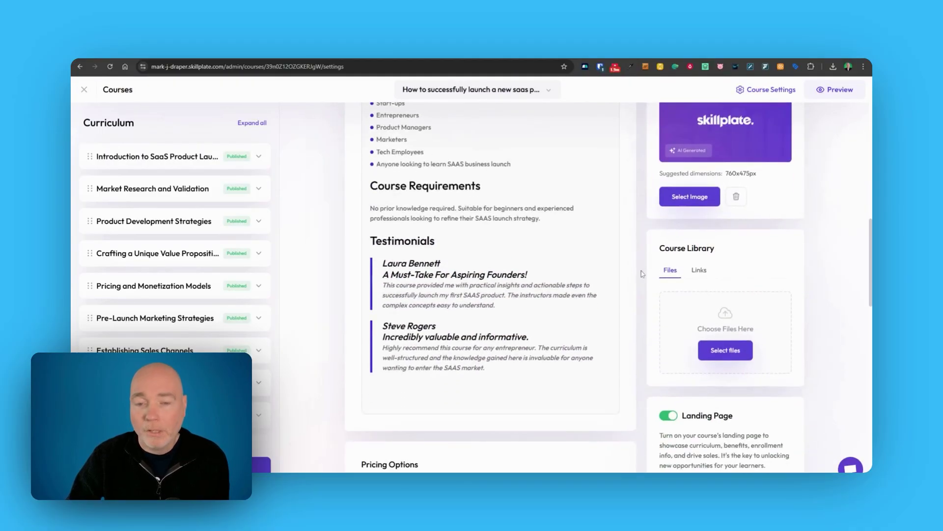
scroll(725, 355, down, 3)
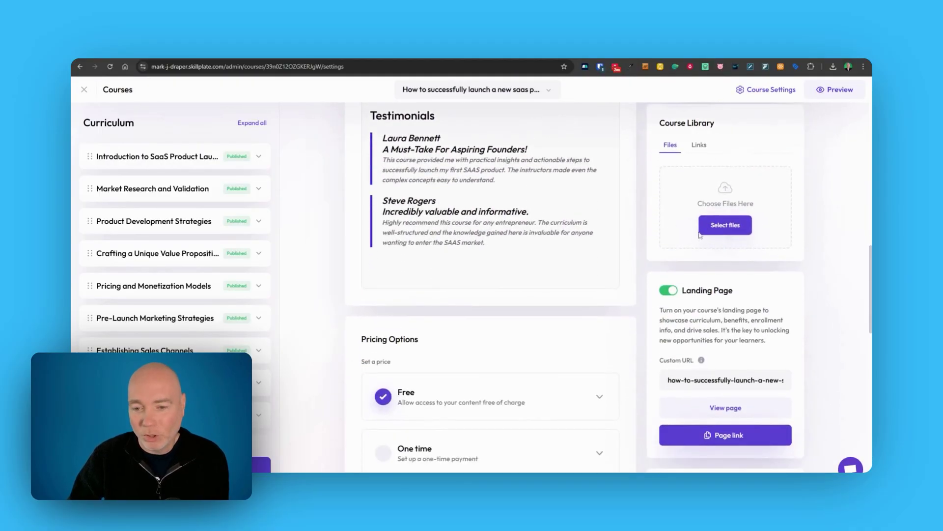
scroll(656, 223, down, 2)
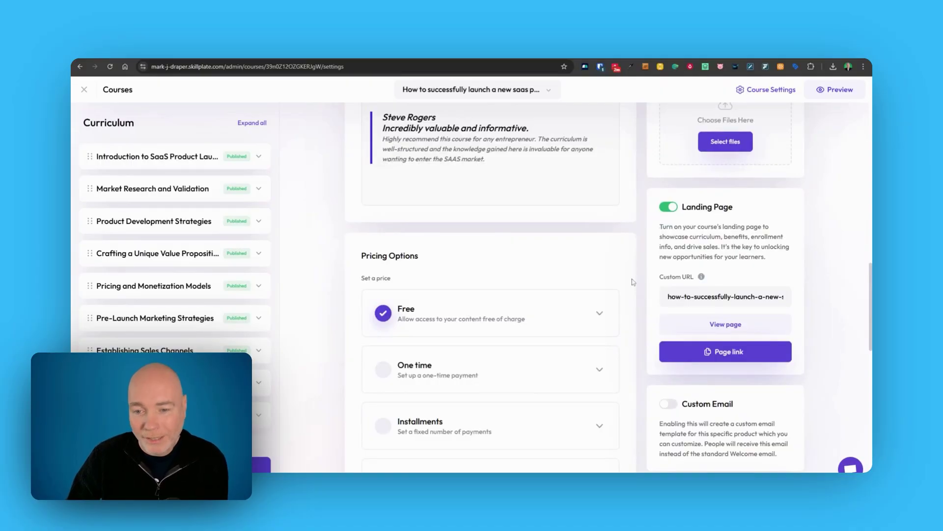
On the public landing page, expand Market Research and Validation and Product Development Strategies, then scroll to Testimonials.
click(728, 327)
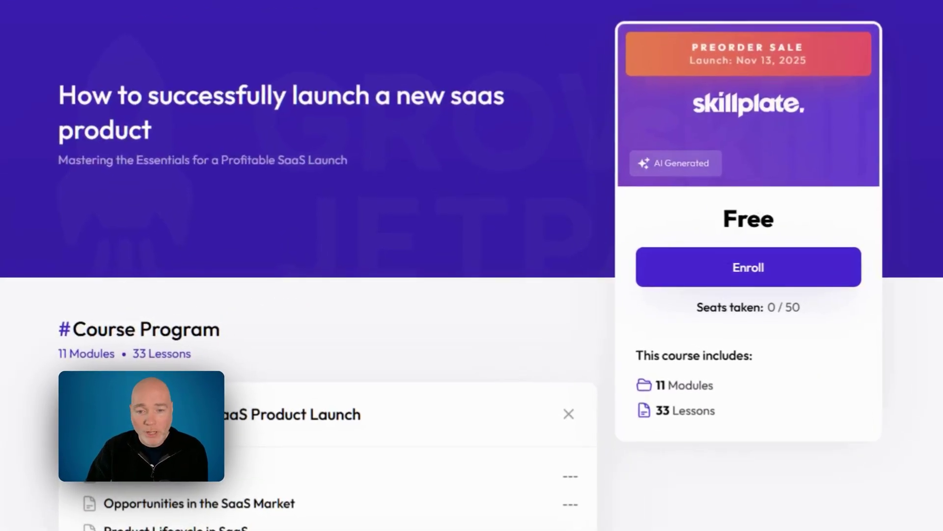
scroll(344, 204, down, 5)
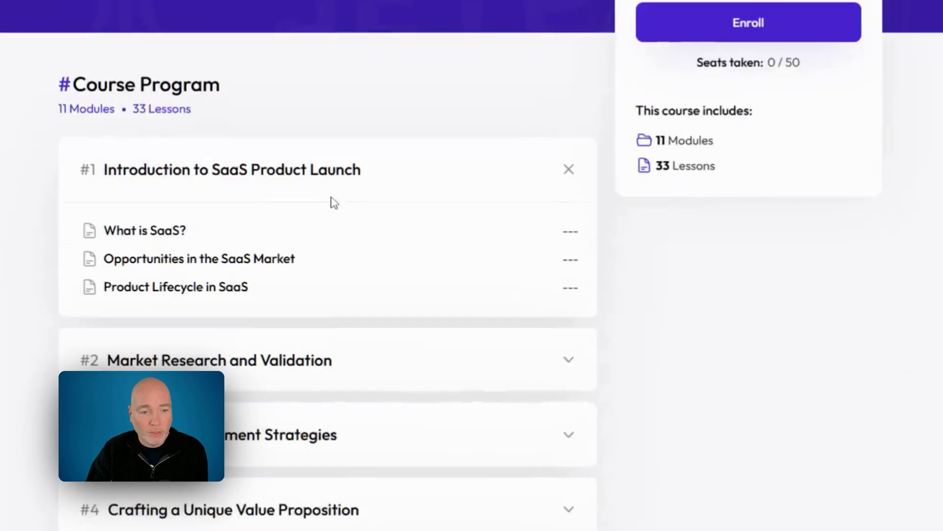
scroll(207, 148, down, 3)
click(181, 167)
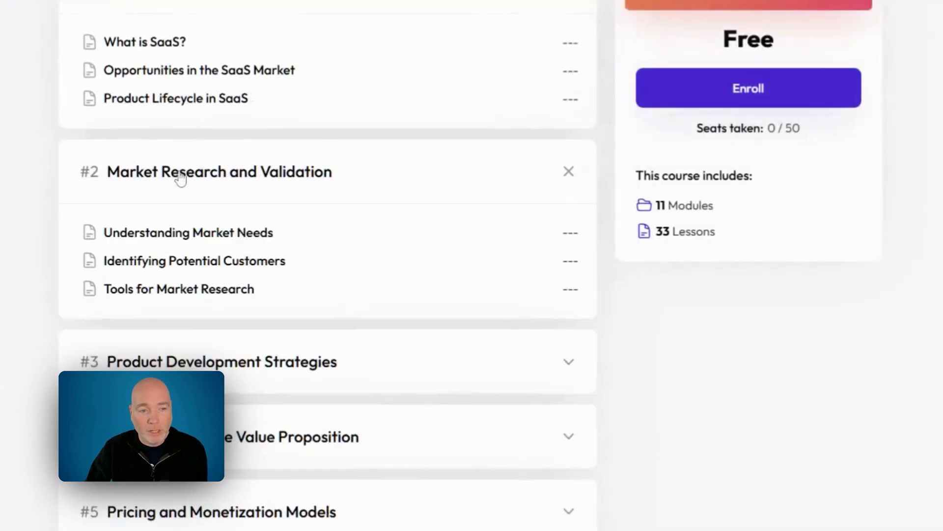
click(246, 358)
scroll(240, 359, down, 4)
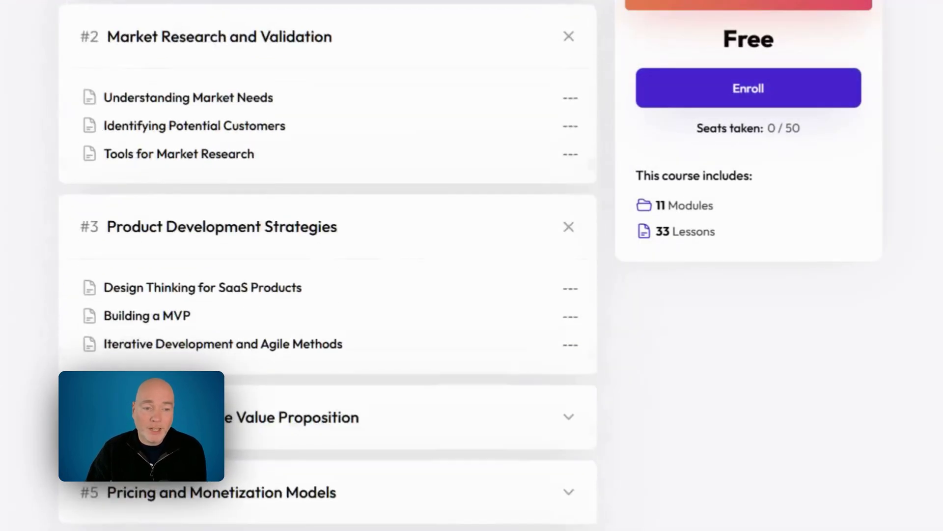
scroll(232, 359, down, 1)
scroll(182, 370, down, 10)
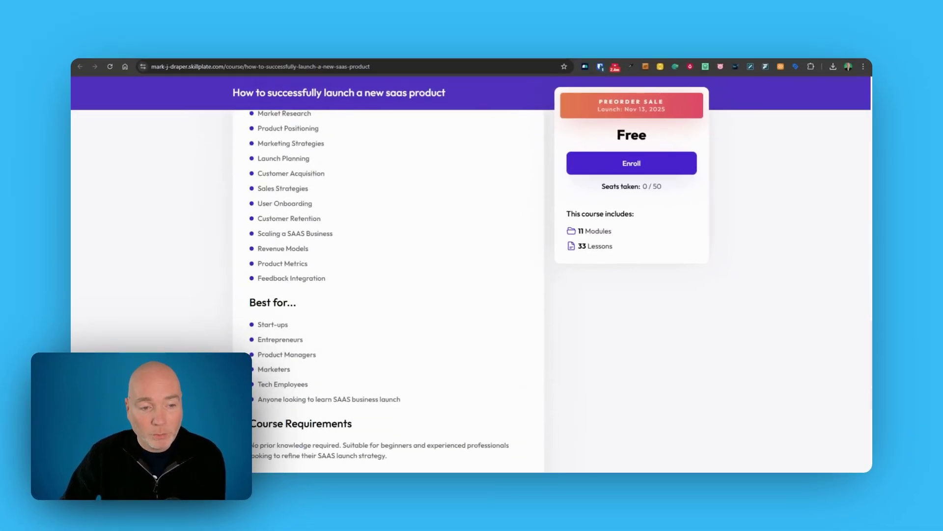
scroll(388, 290, down, 7)
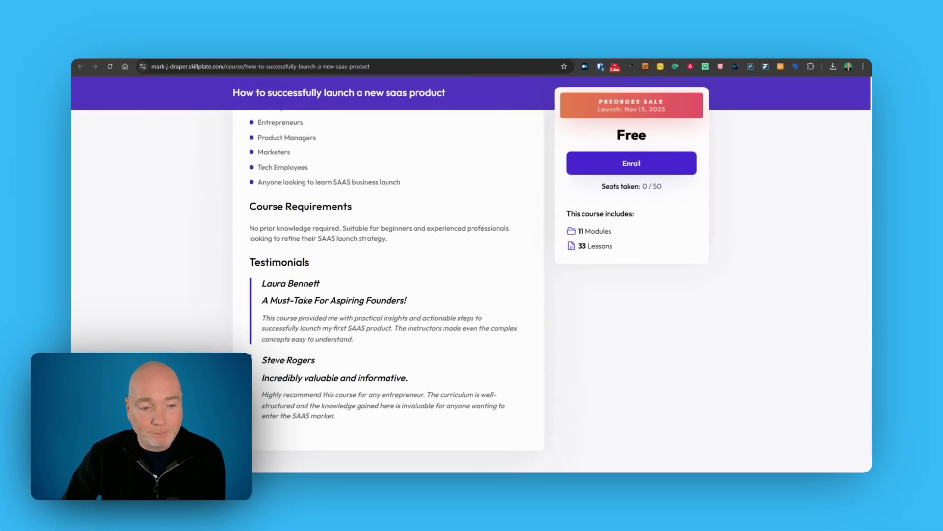
Set the portrait from File Manager as the educator photo and enter the educator's name.
scroll(388, 289, up, 5)
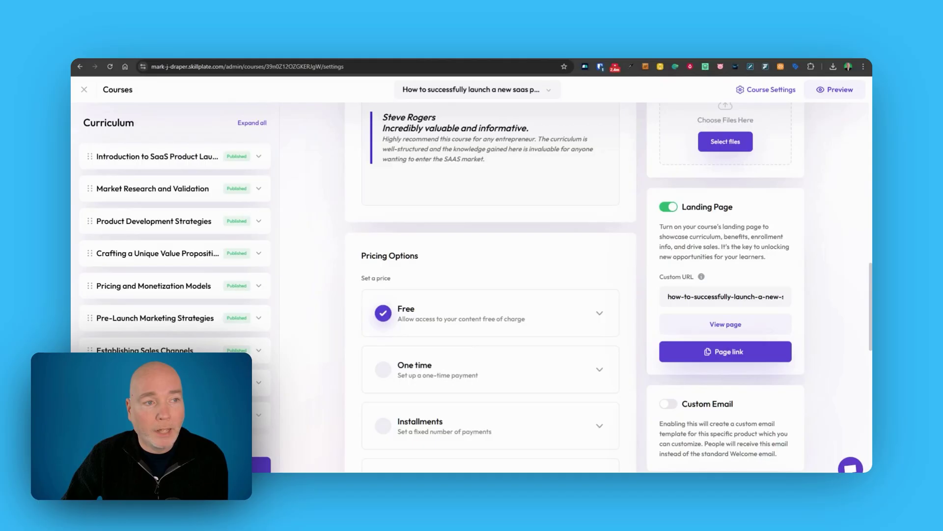
scroll(737, 285, down, 7)
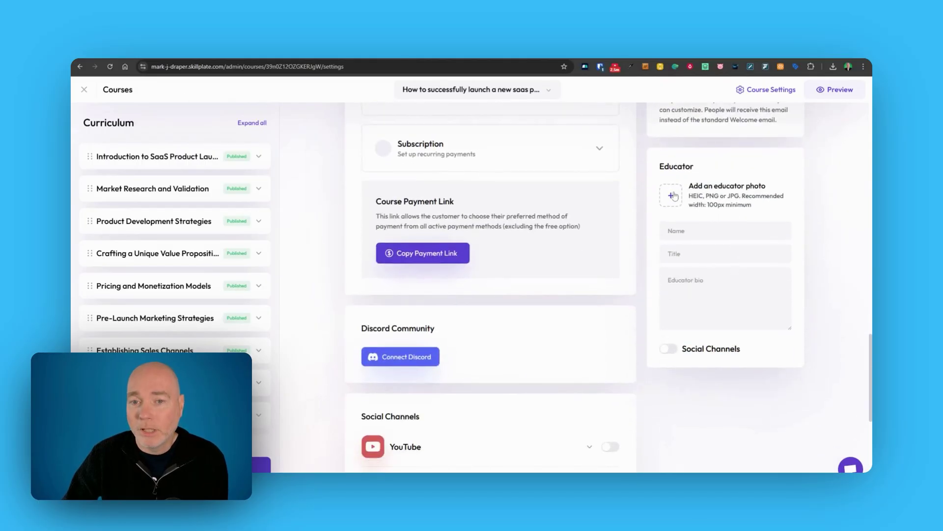
click(671, 195)
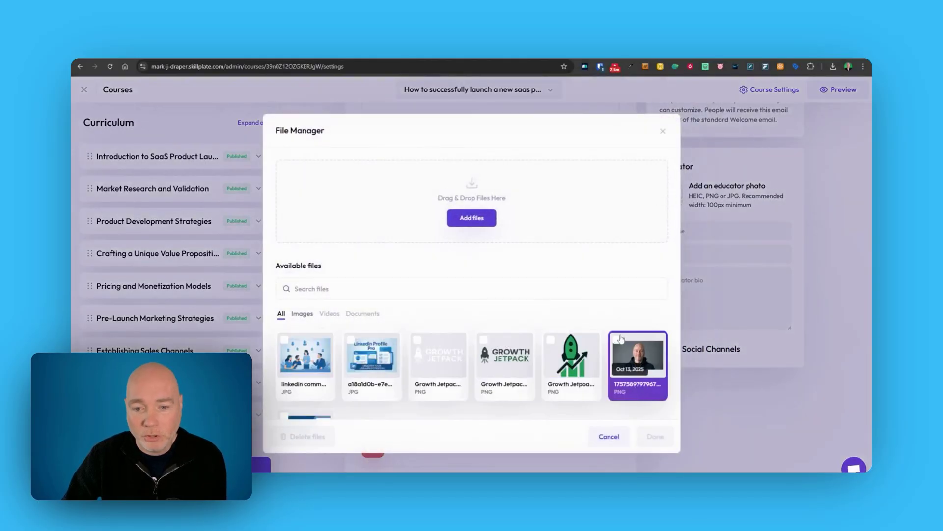
click(637, 391)
click(653, 437)
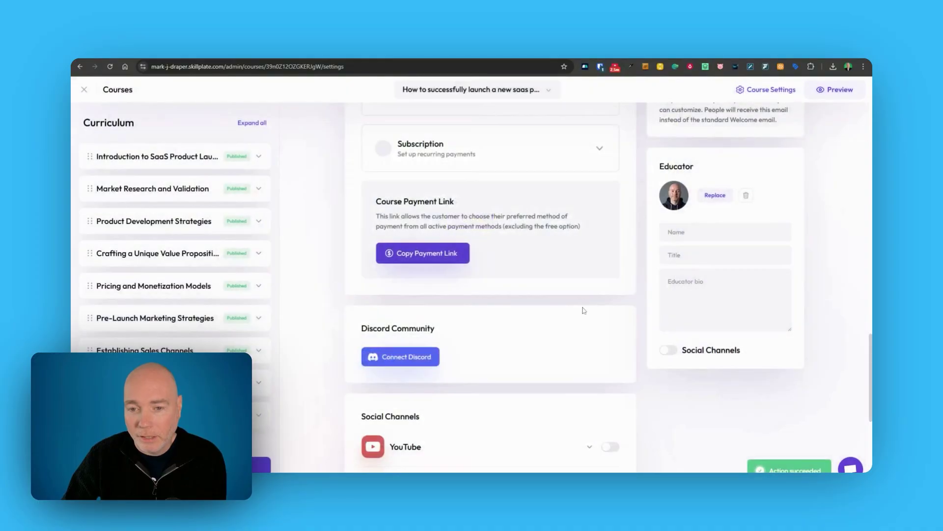
text(Mark Draper)
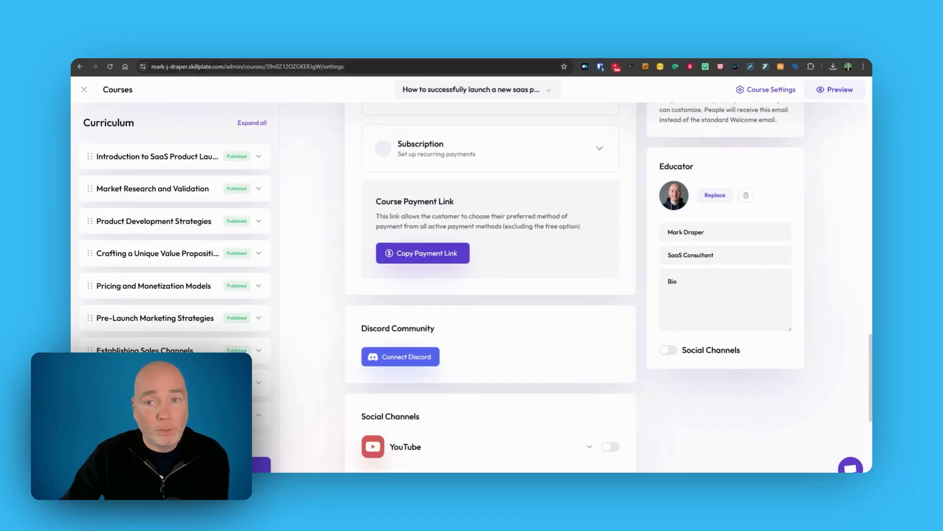
Leave the course editor and open the Tracking card under site Settings.
click(86, 90)
scroll(143, 314, down, 1)
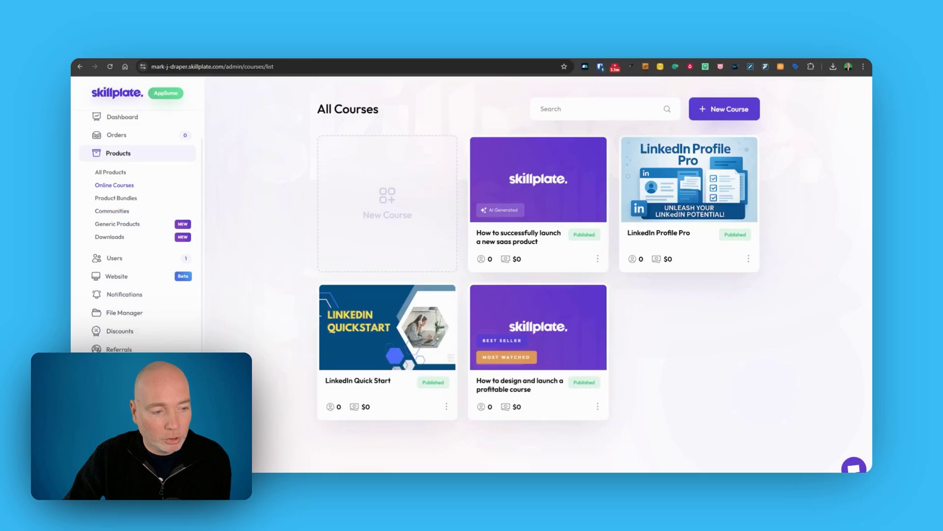
click(118, 385)
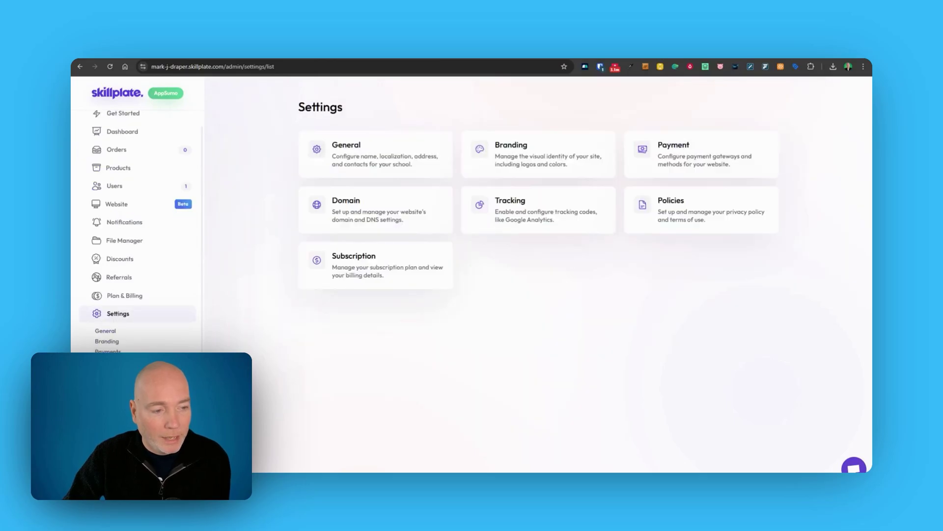
click(516, 216)
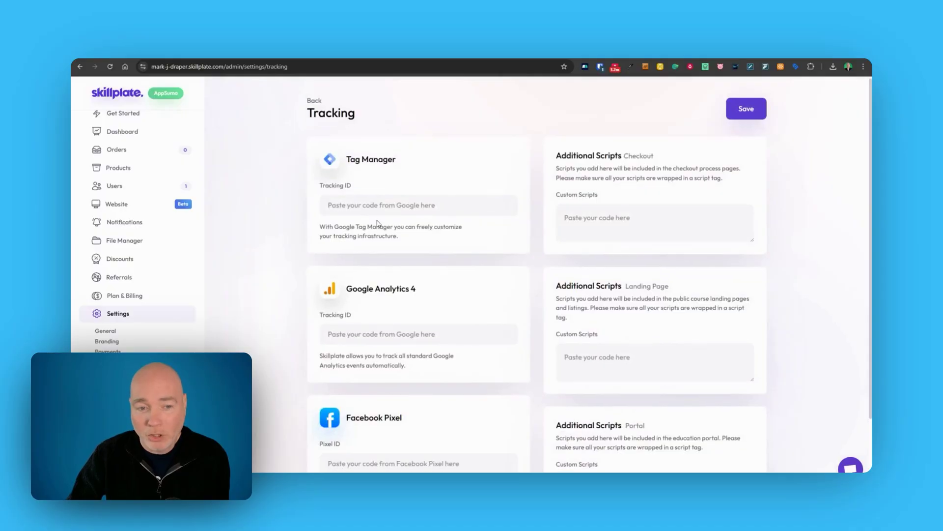
scroll(370, 226, down, 2)
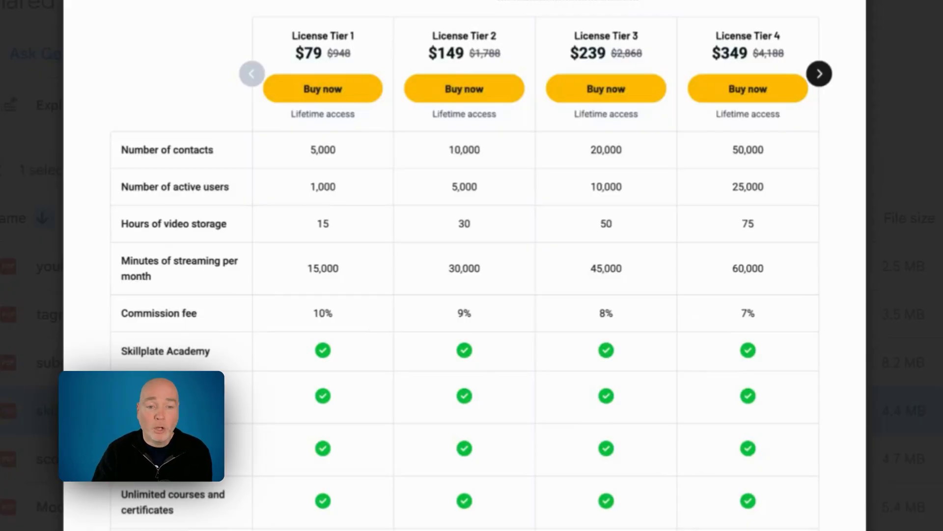
scroll(464, 265, down, 6)
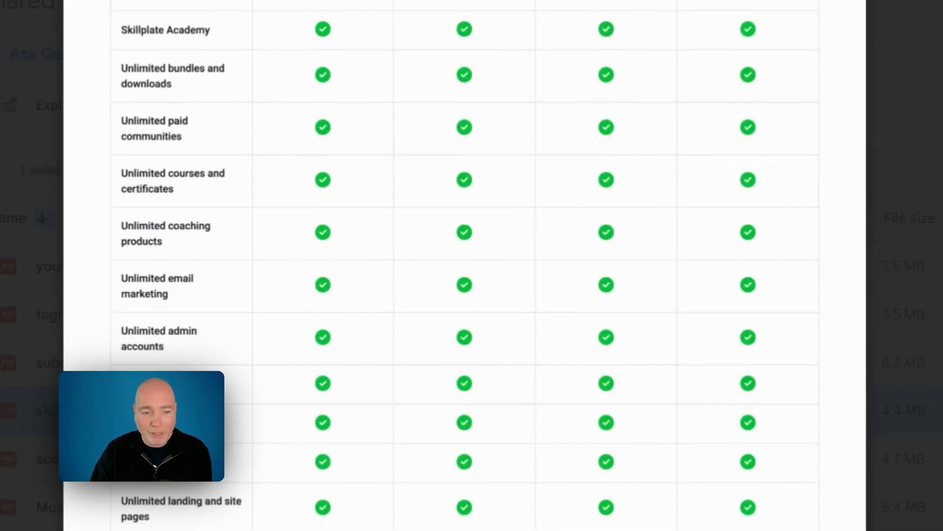
scroll(465, 265, down, 5)
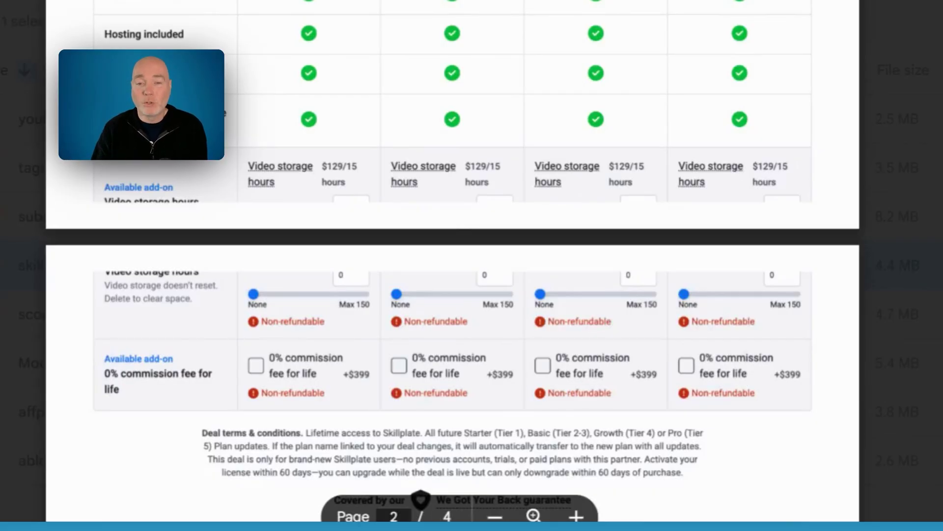
scroll(918, 428, up, 15)
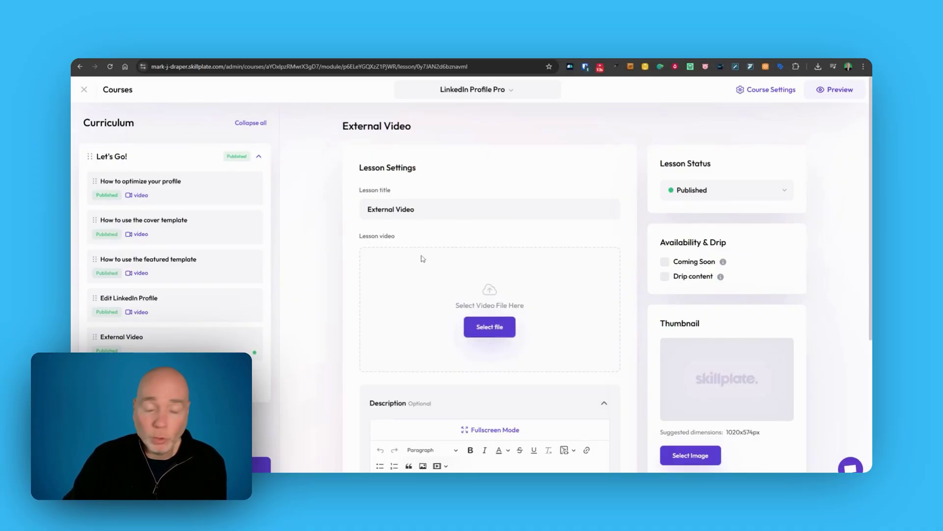
Embed the pasted YouTube link as media in the External Video lesson's description.
scroll(503, 284, down, 3)
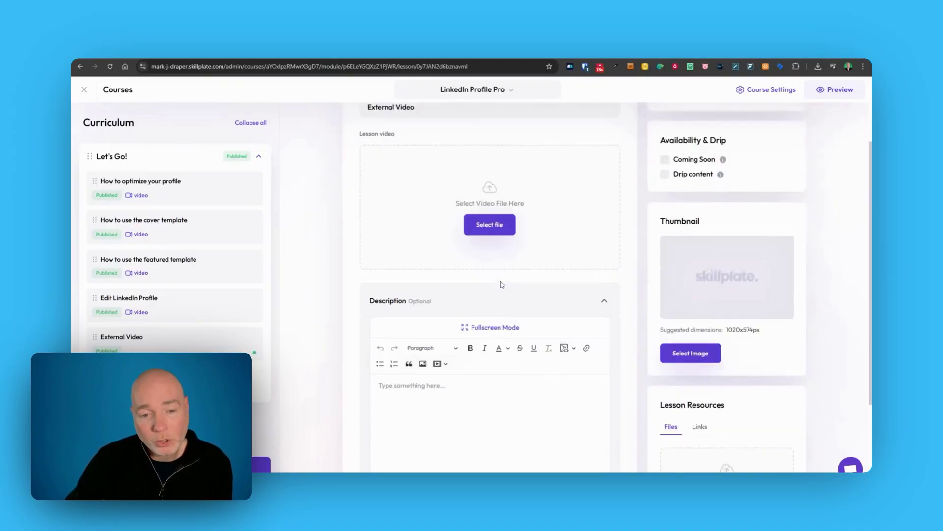
scroll(428, 253, down, 2)
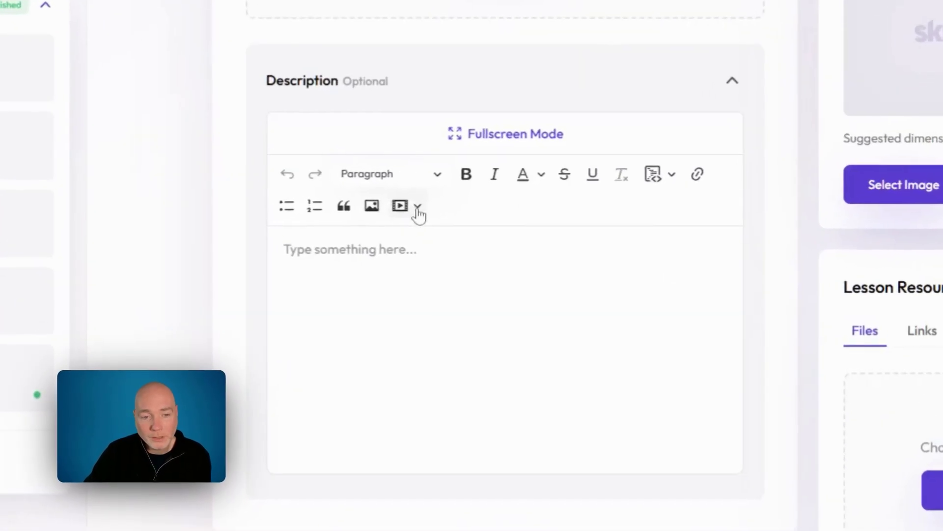
click(417, 206)
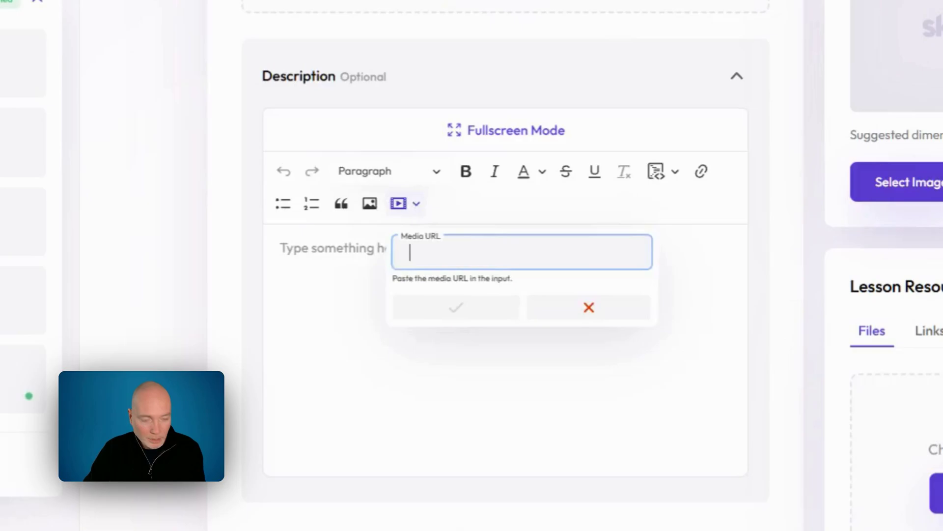
text(https://www.youtube.com/watch?v=A2TAr2vUyQw)
click(462, 302)
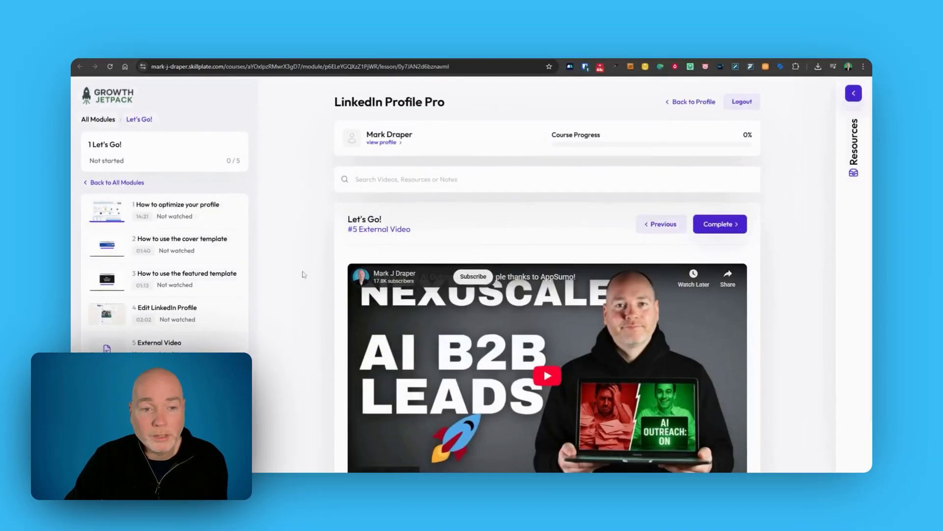
click(167, 216)
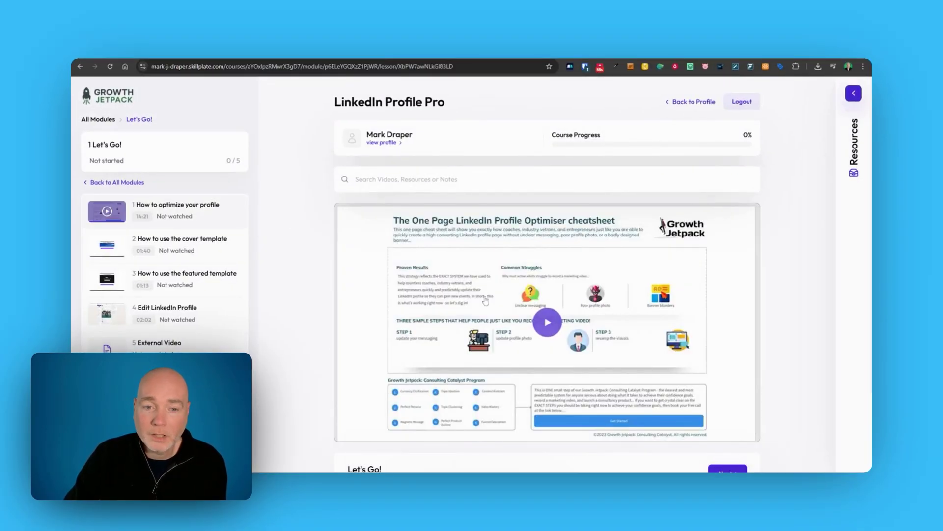
click(163, 343)
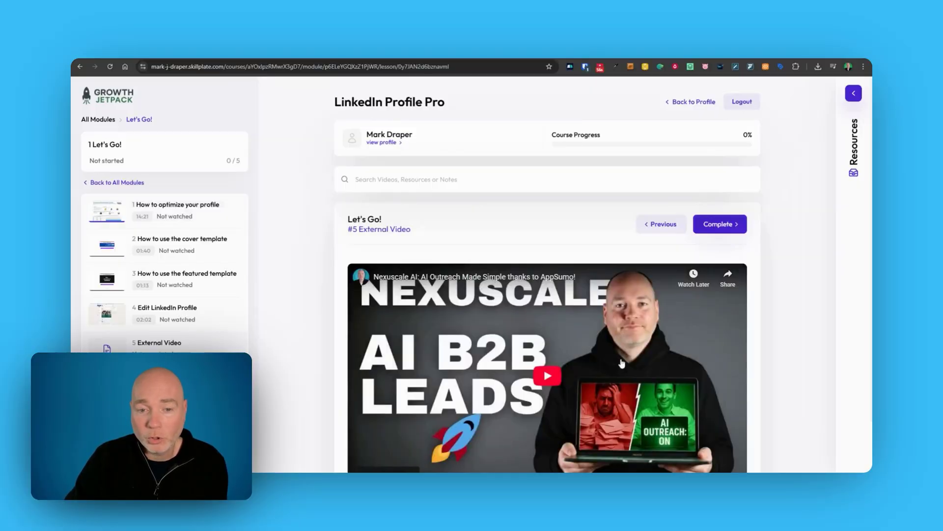
scroll(461, 460, down, 2)
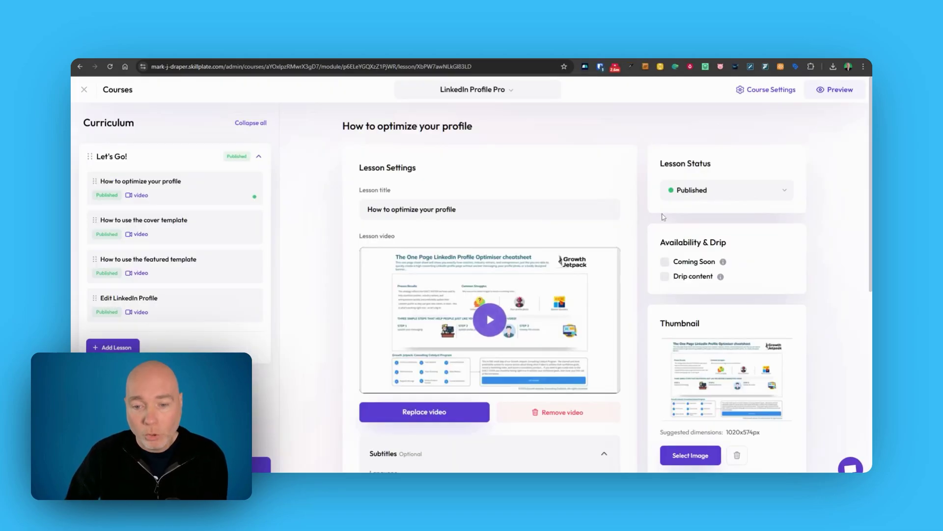
Show the lesson's downloadable Resources, then open the How to use the cover template lesson.
scroll(676, 217, down, 3)
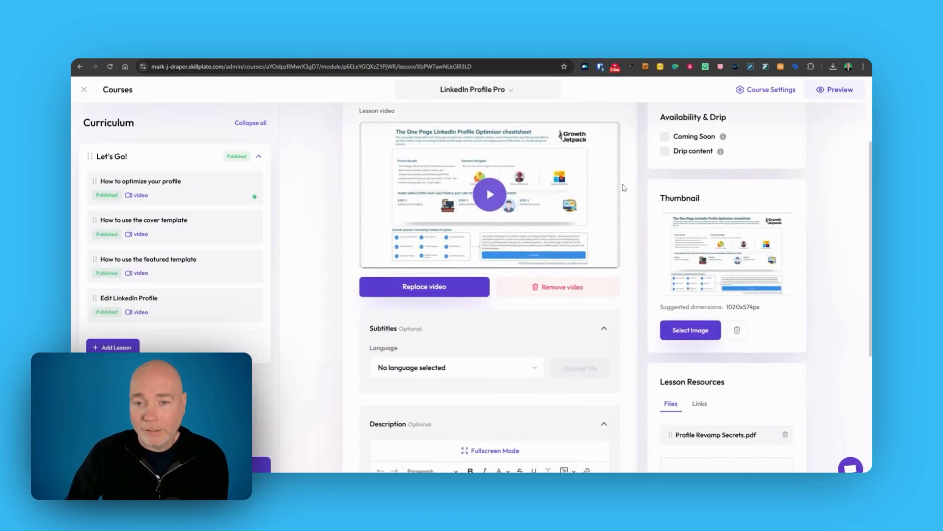
scroll(624, 187, down, 4)
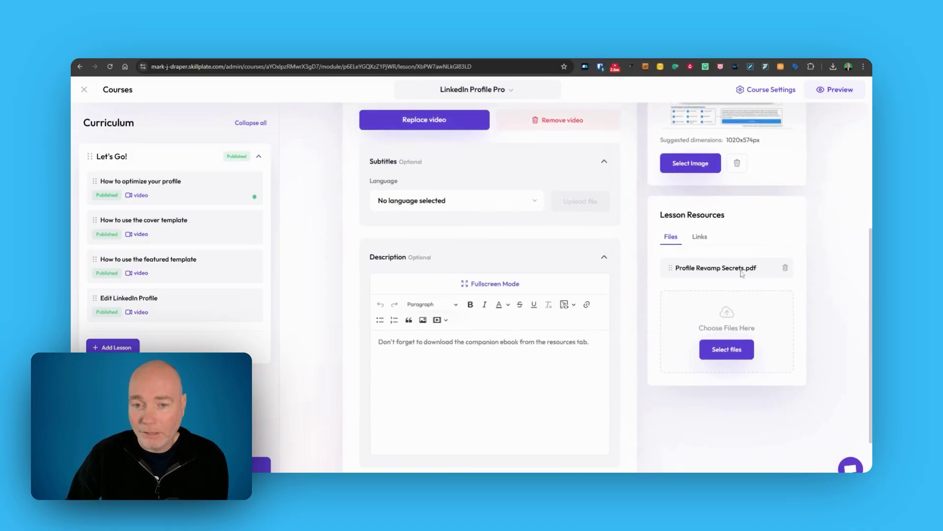
scroll(534, 250, up, 6)
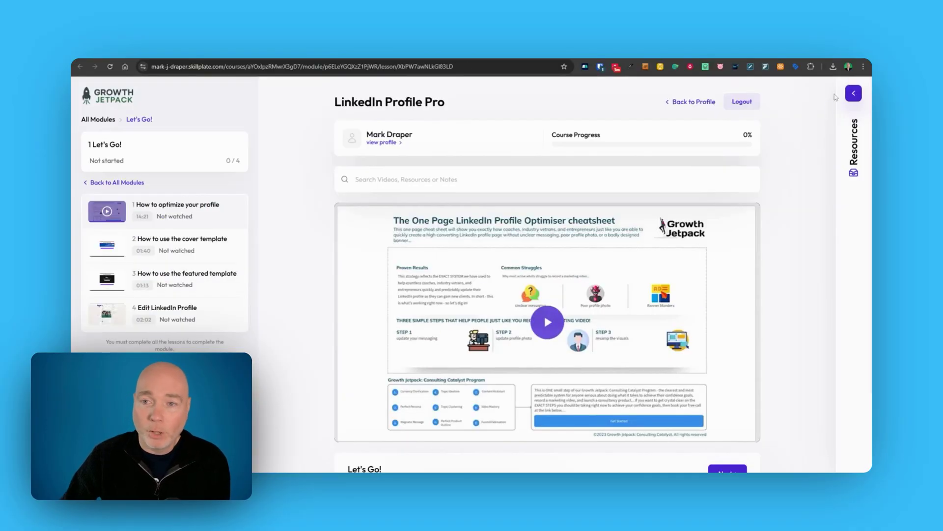
click(854, 95)
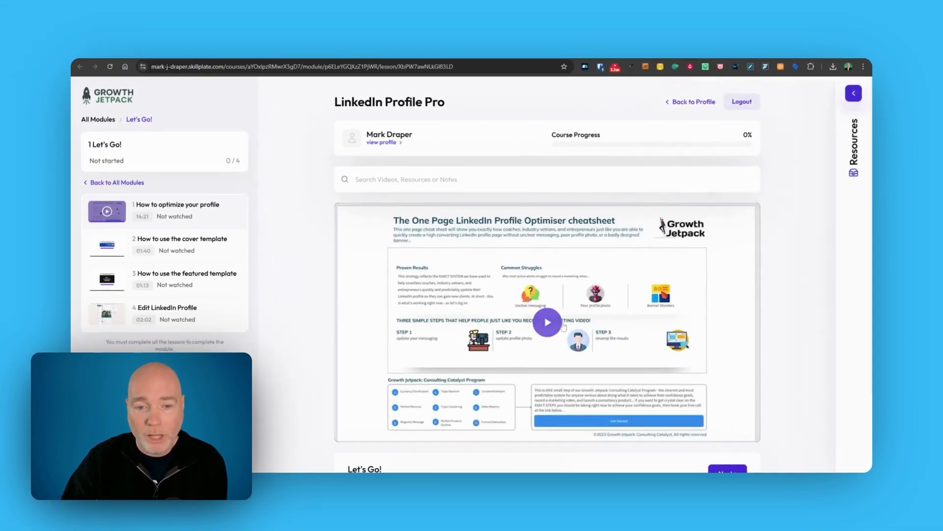
scroll(520, 199, down, 3)
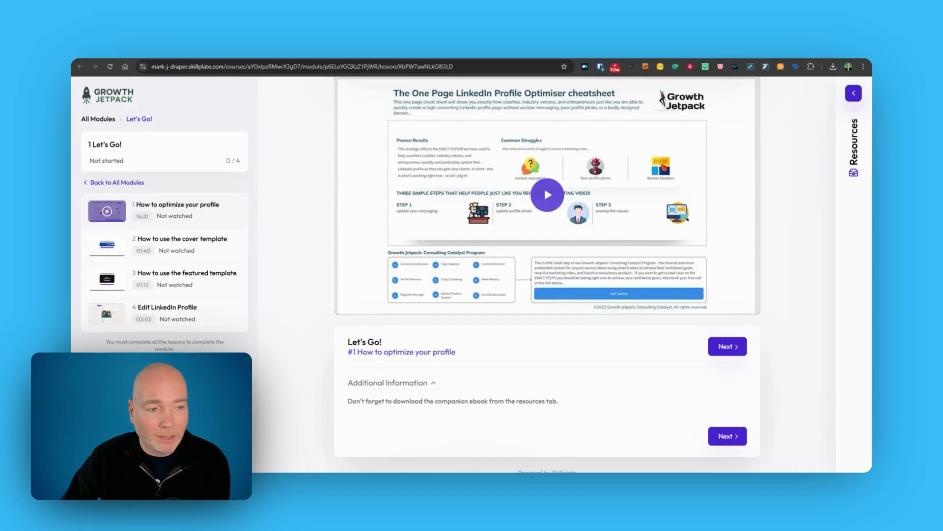
click(188, 241)
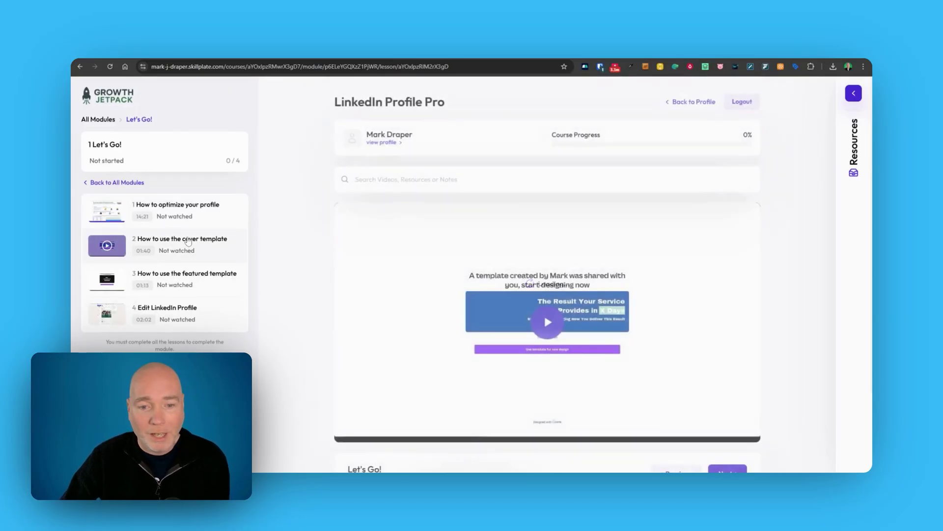
scroll(565, 253, down, 2)
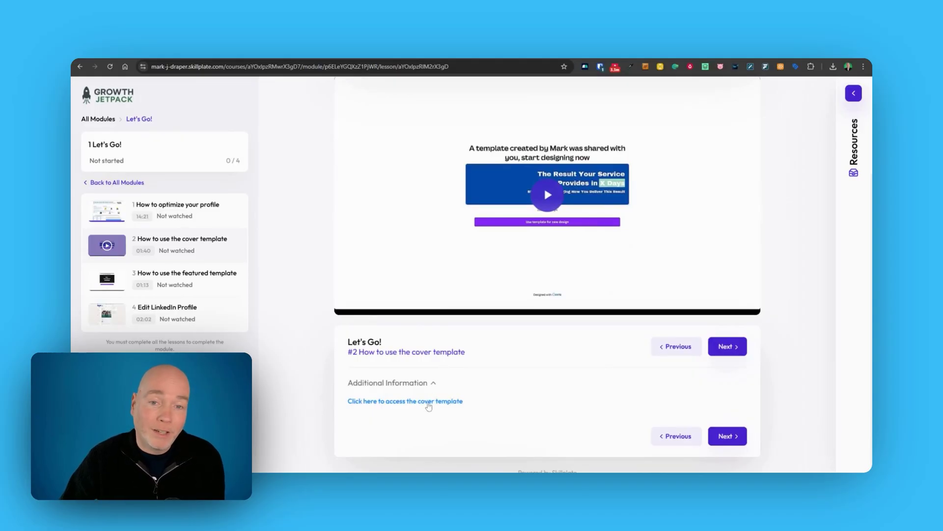
scroll(544, 394, up, 1)
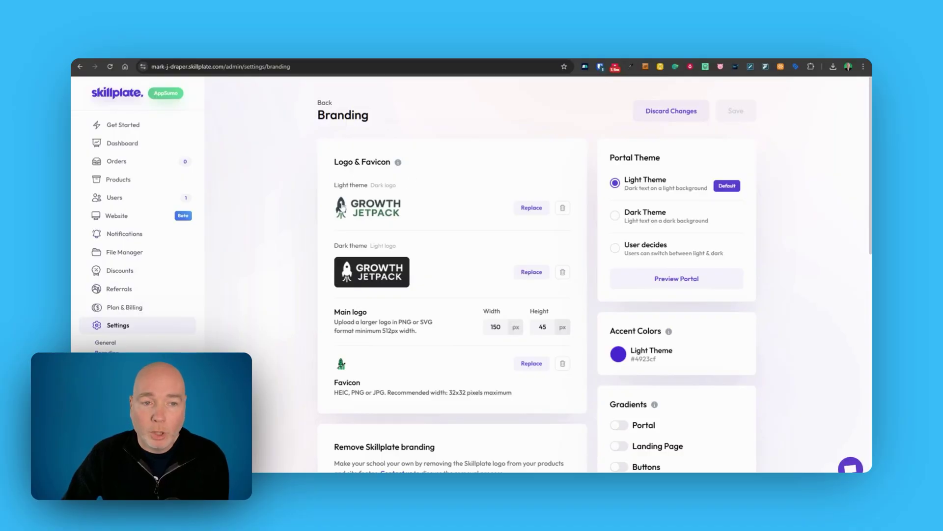
Scroll down to Font Style and Buttons Style in Branding, then return to the admin Dashboard.
scroll(482, 203, down, 4)
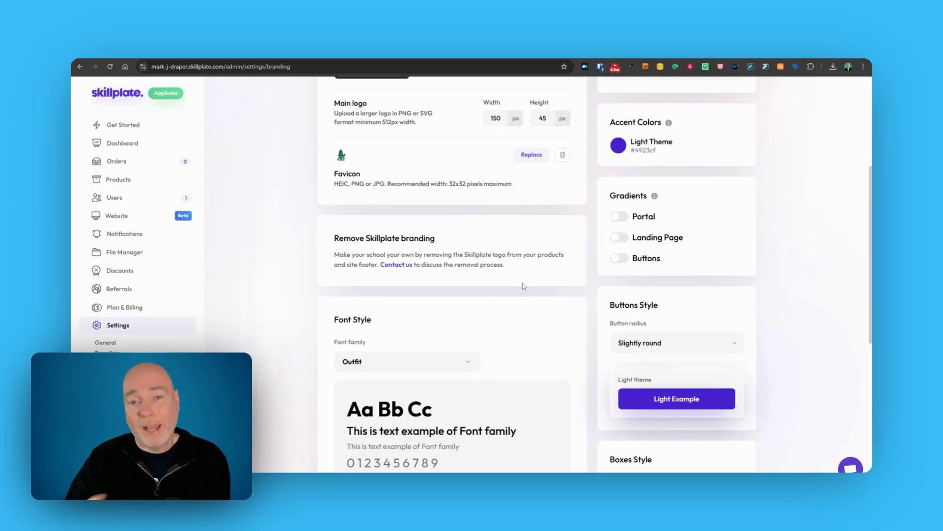
click(131, 146)
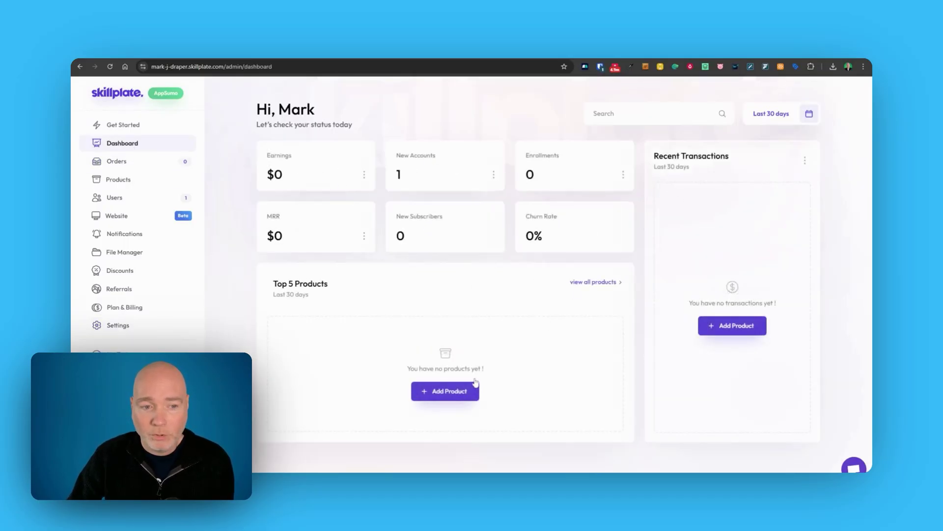
Browse Orders, Products and Online Courses, ending on the Product Bundles list with the LinkedIn Bundle.
click(118, 162)
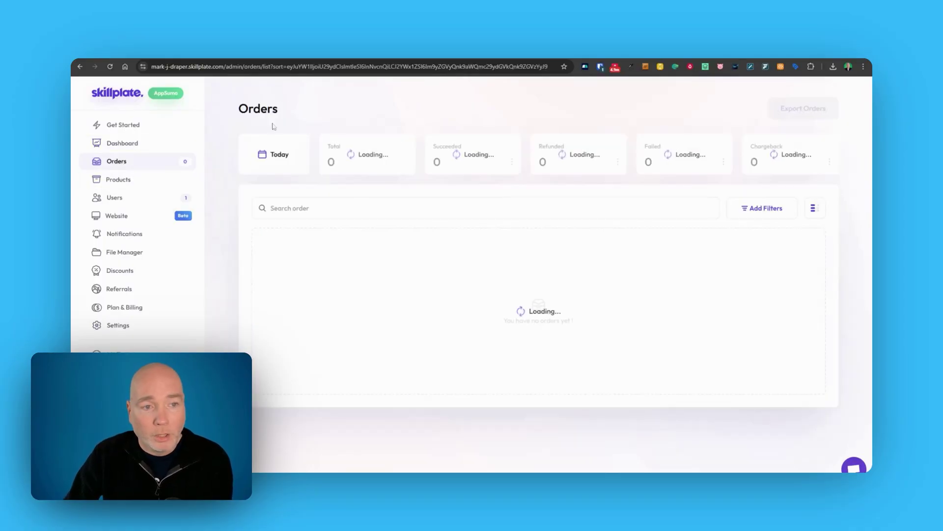
click(132, 182)
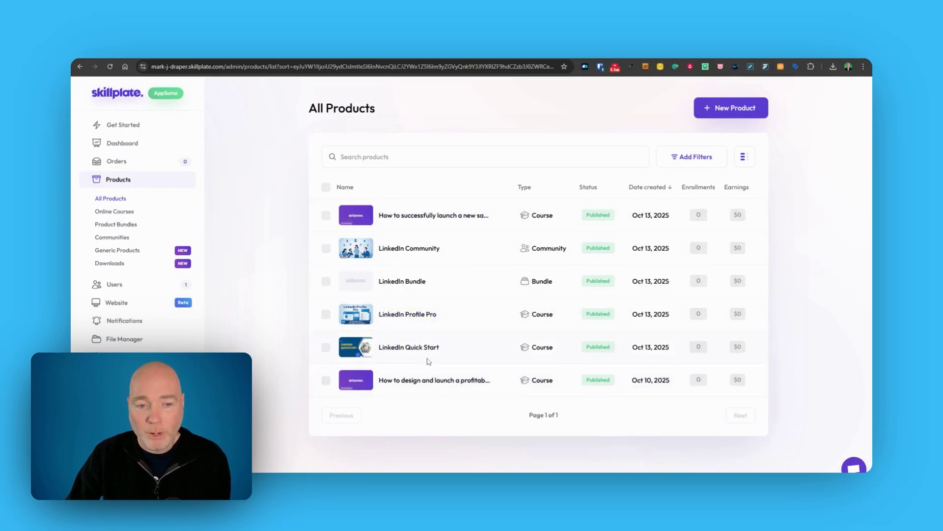
click(120, 212)
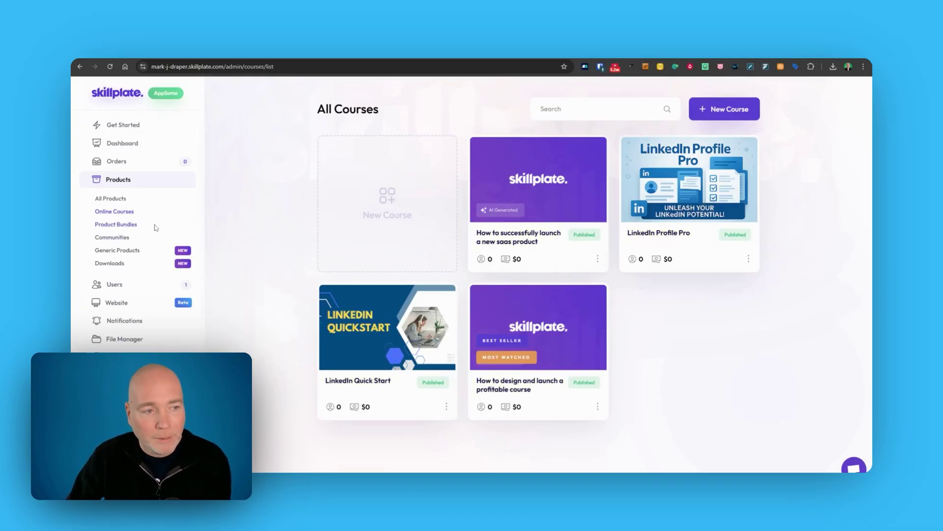
click(118, 224)
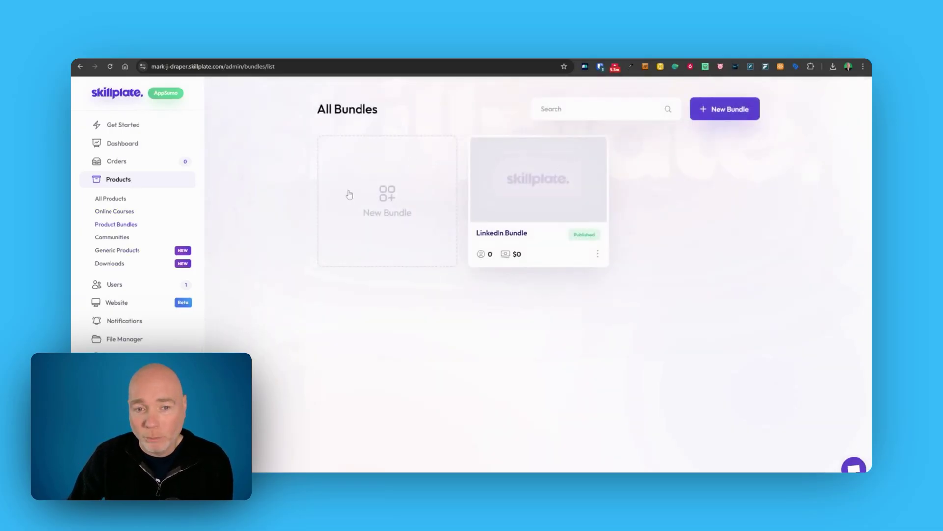
Add 'How to design and launch a profitable course' and LinkedIn Community to the LinkedIn Bundle and save.
click(550, 183)
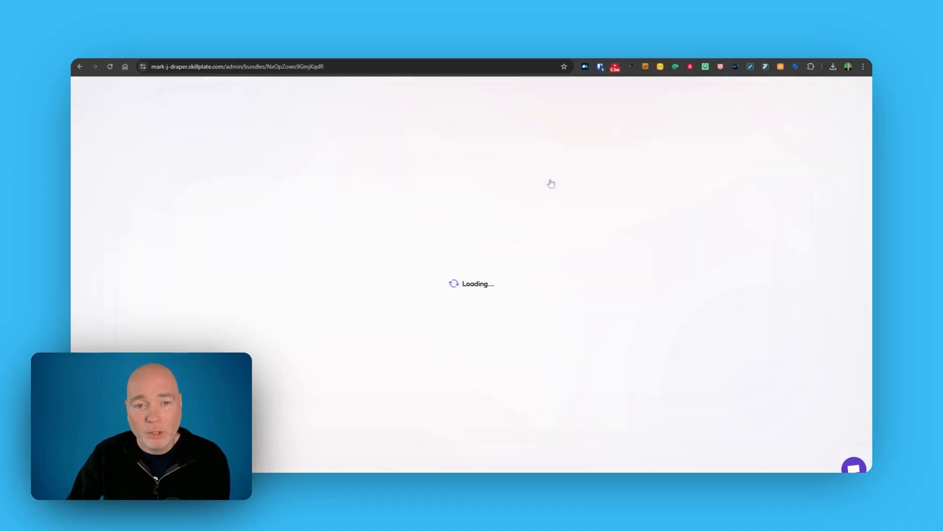
click(263, 465)
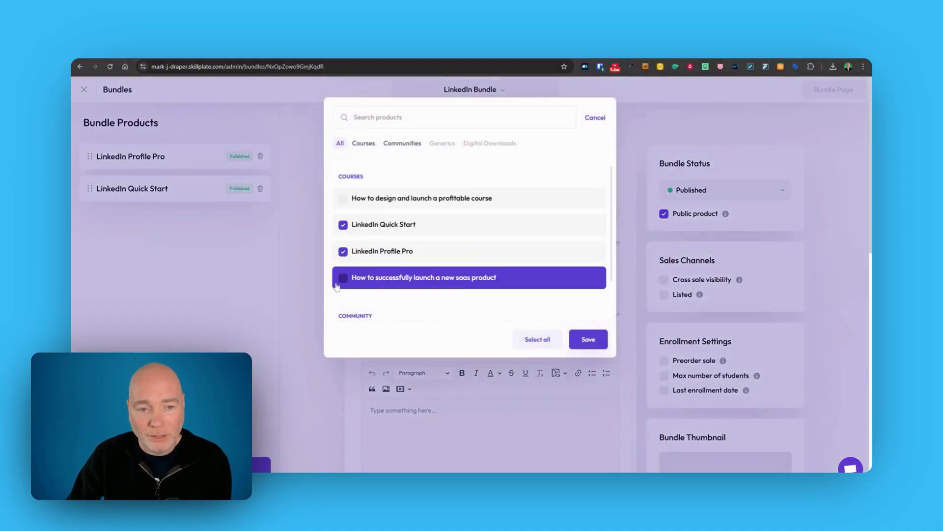
click(344, 198)
click(402, 143)
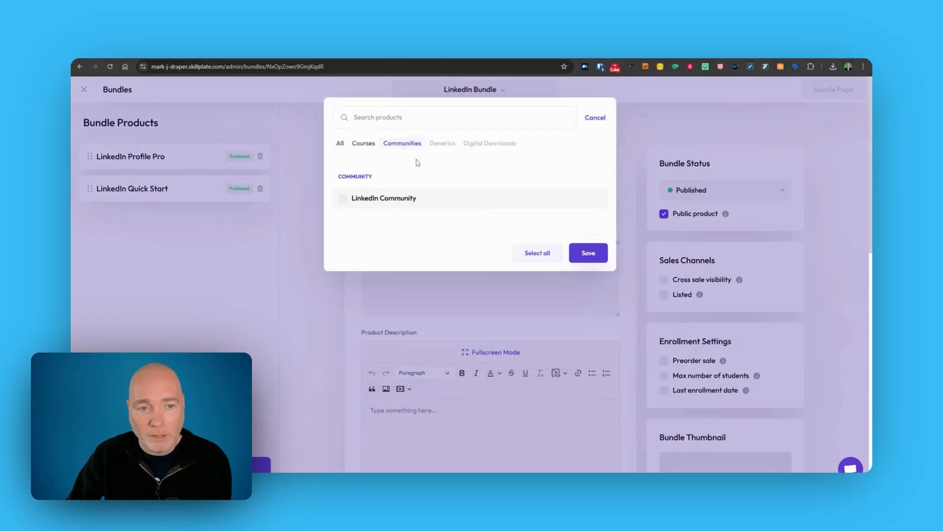
click(342, 199)
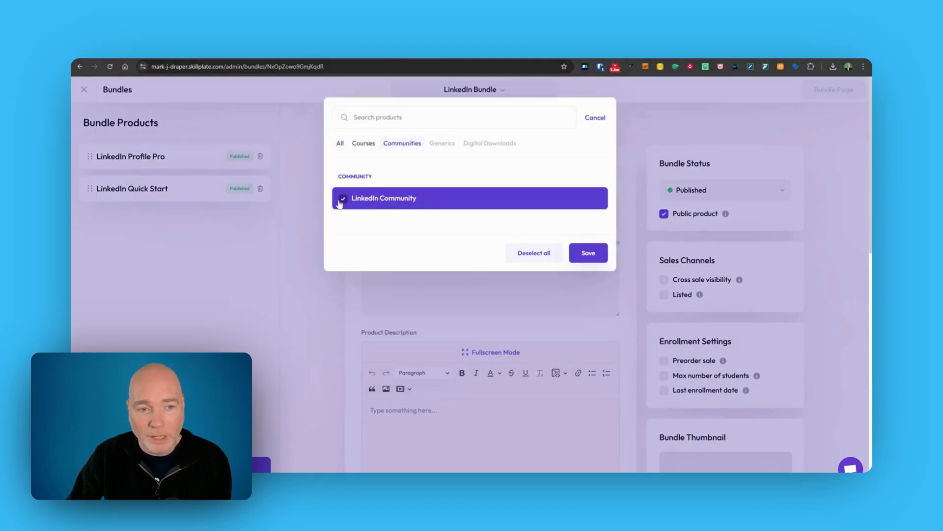
click(605, 256)
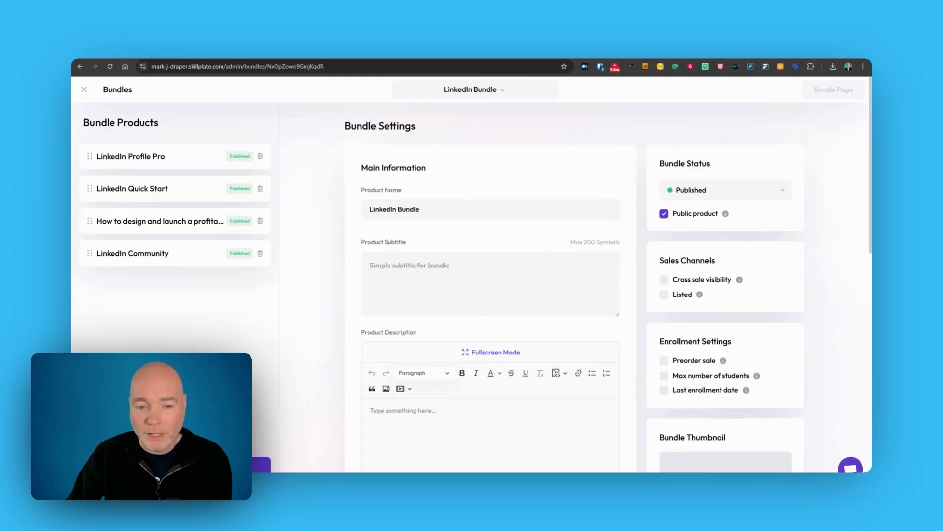
scroll(487, 322, down, 7)
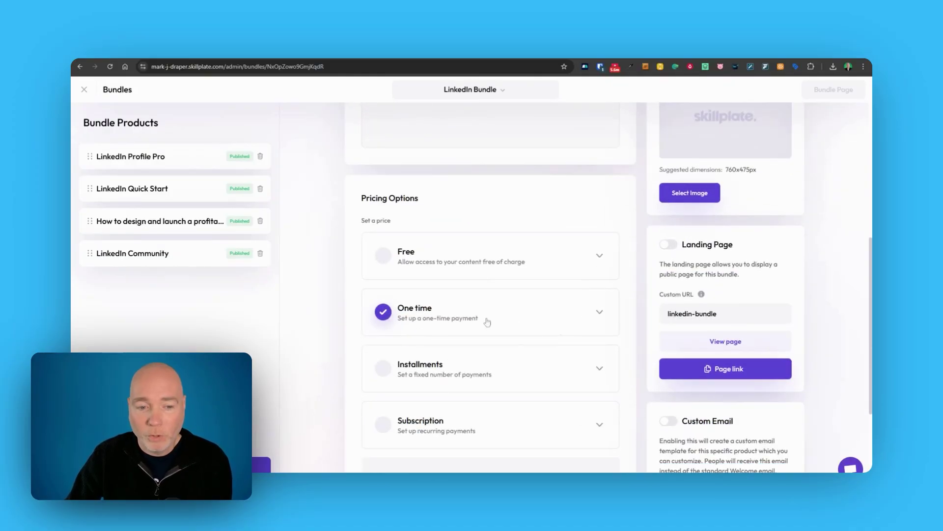
scroll(501, 378, down, 2)
scroll(468, 309, up, 5)
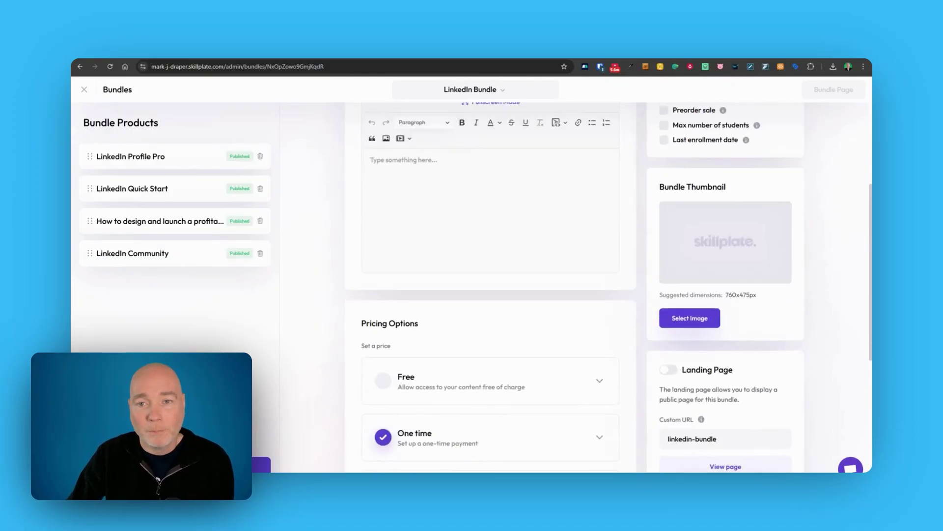
scroll(490, 270, up, 6)
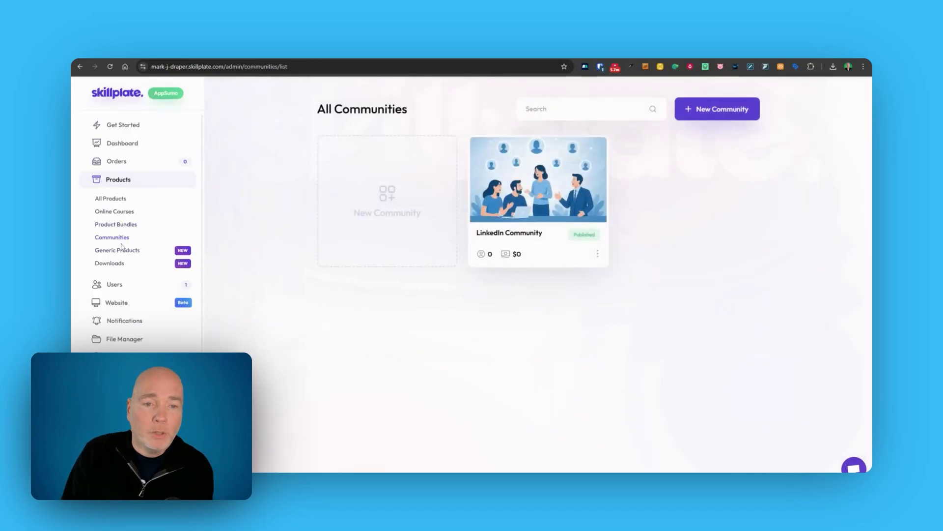
Look through the LinkedIn Community's settings, close them, and go to Generic Products.
click(542, 165)
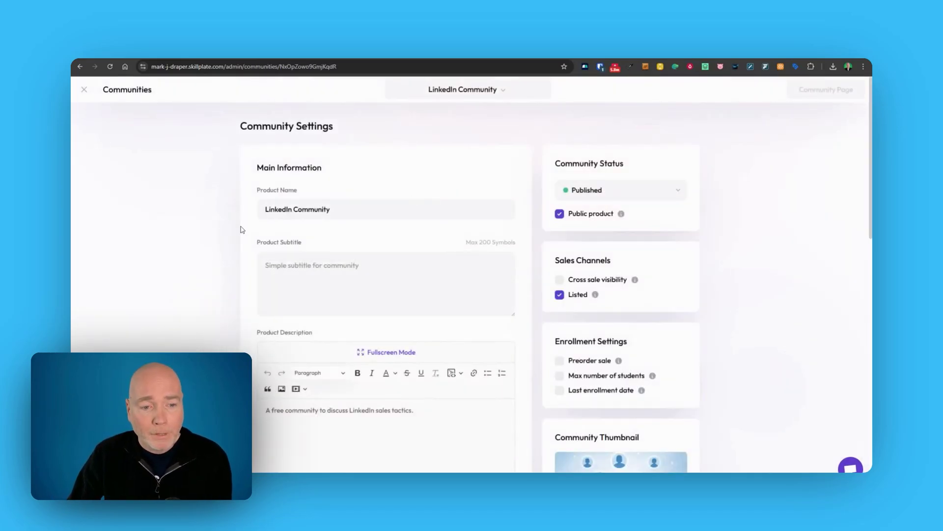
scroll(407, 251, down, 10)
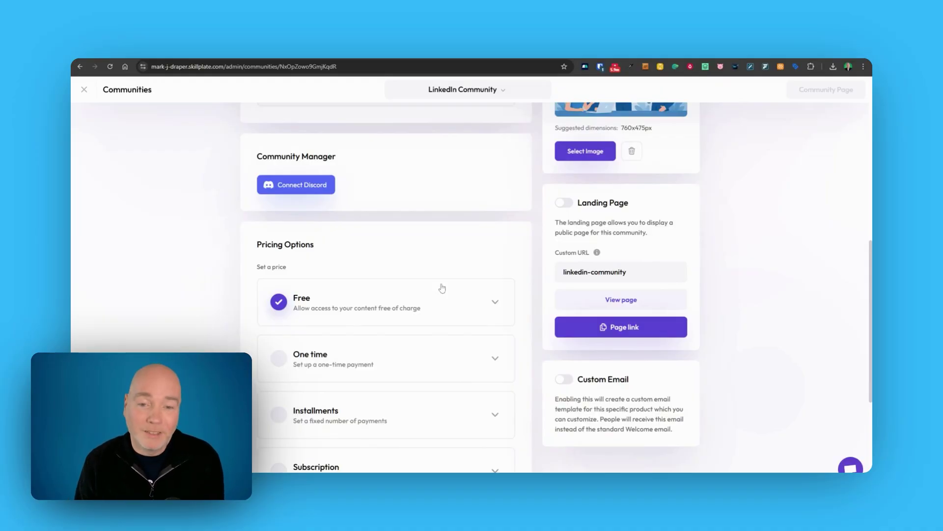
scroll(403, 275, down, 1)
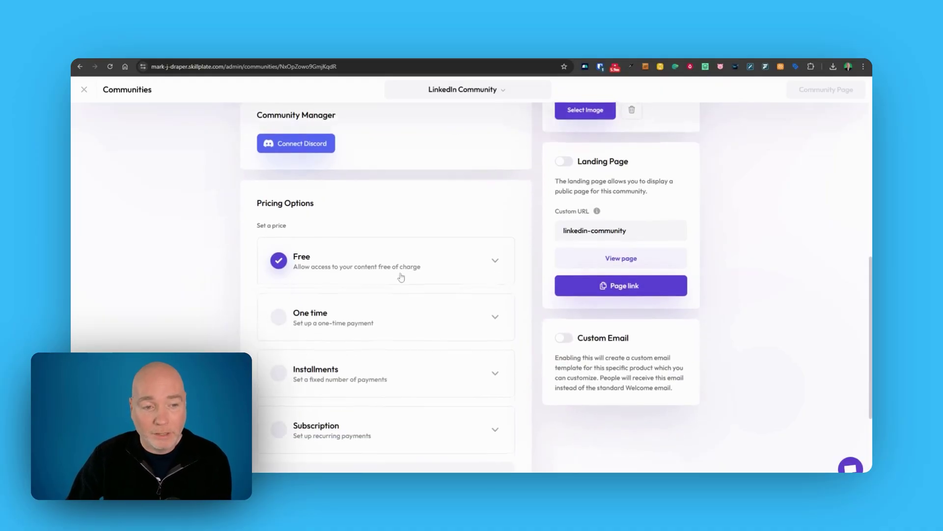
scroll(369, 253, up, 2)
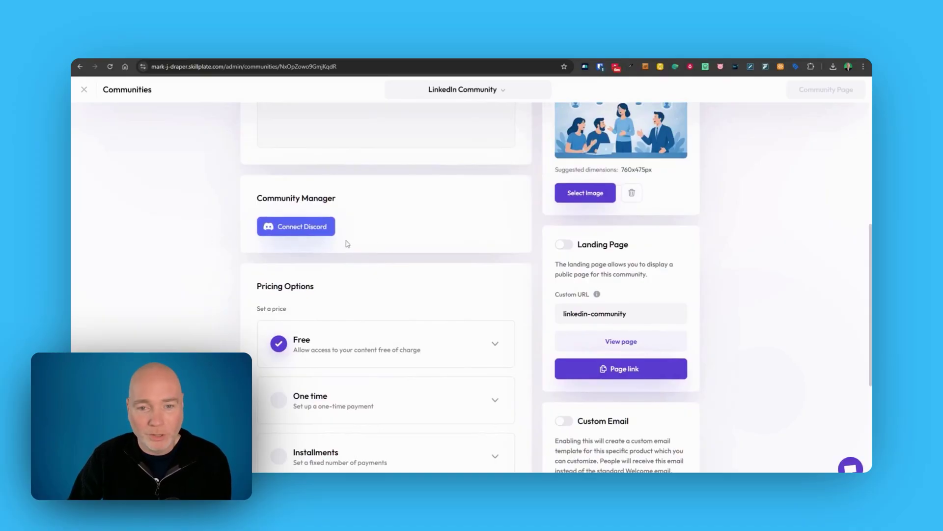
scroll(453, 266, up, 4)
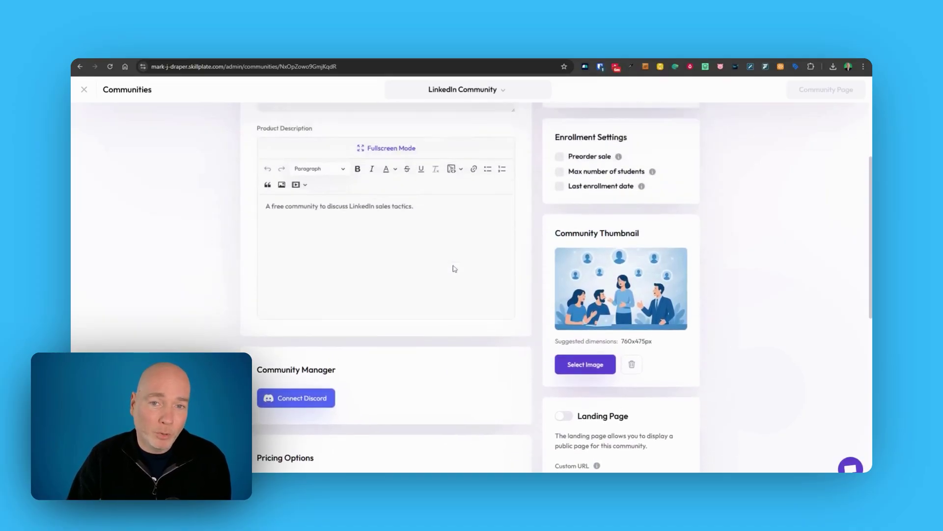
scroll(455, 268, up, 5)
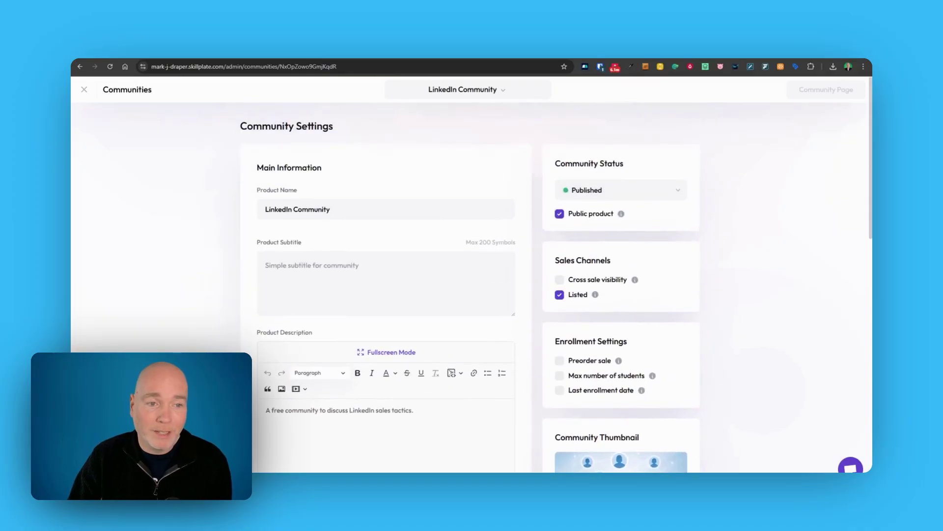
click(84, 91)
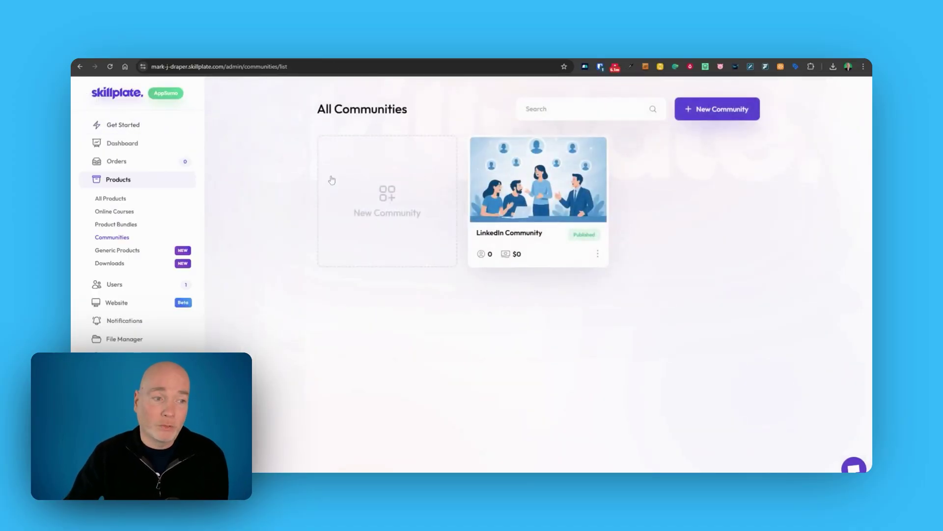
click(117, 250)
Look at new generic product, Downloads, new download and Users, then go to Website Pages.
click(411, 165)
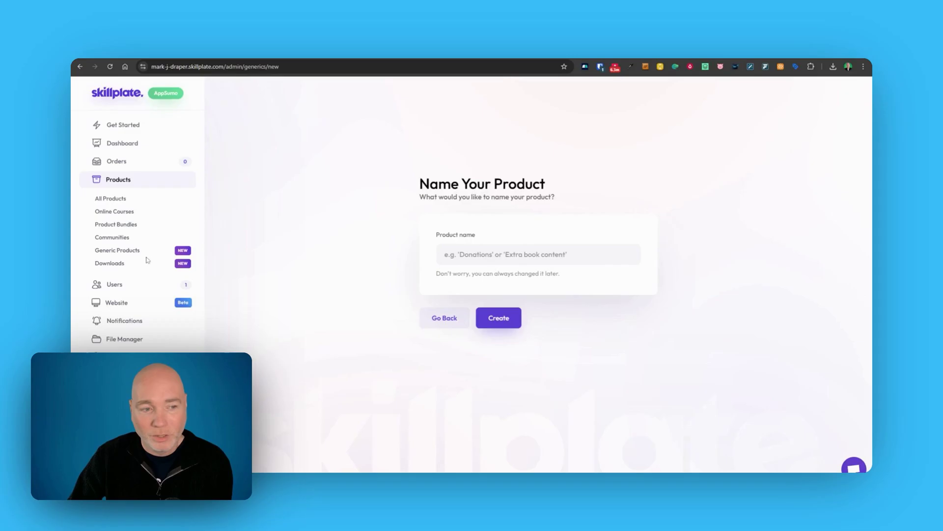
click(109, 267)
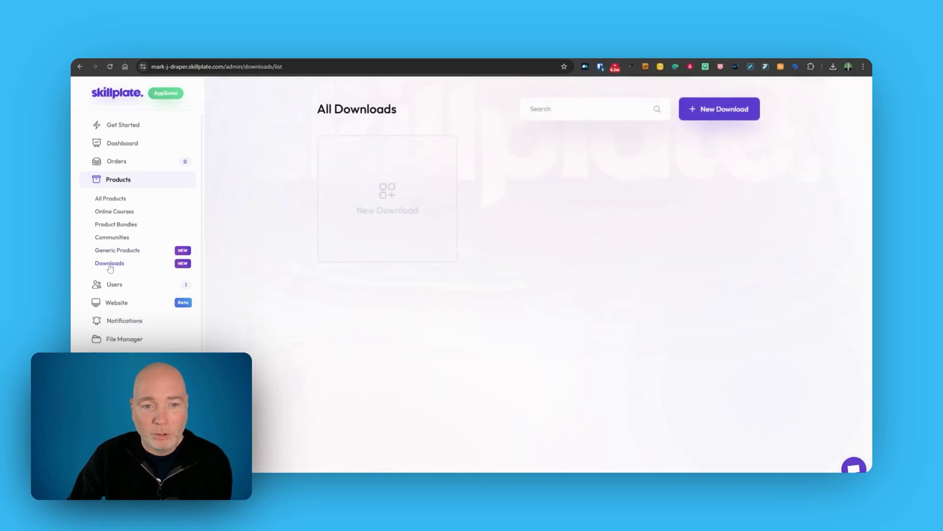
click(402, 209)
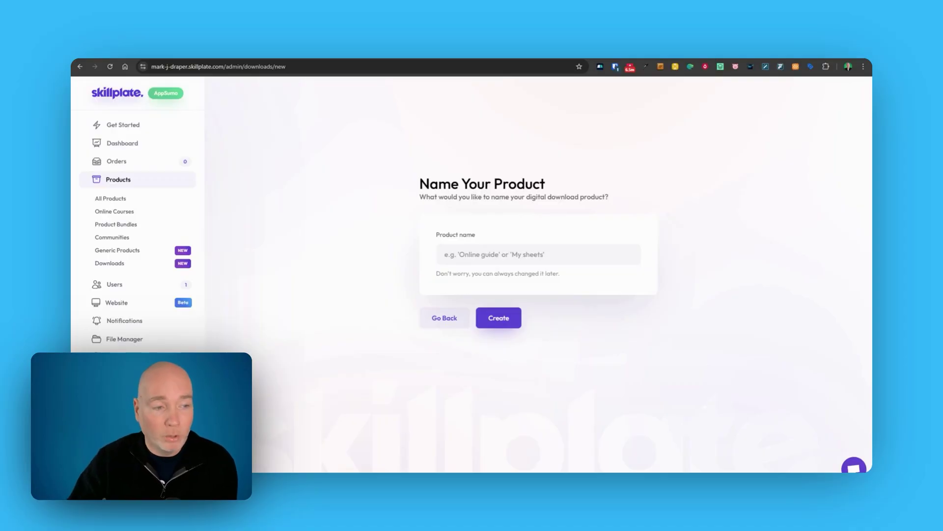
click(143, 284)
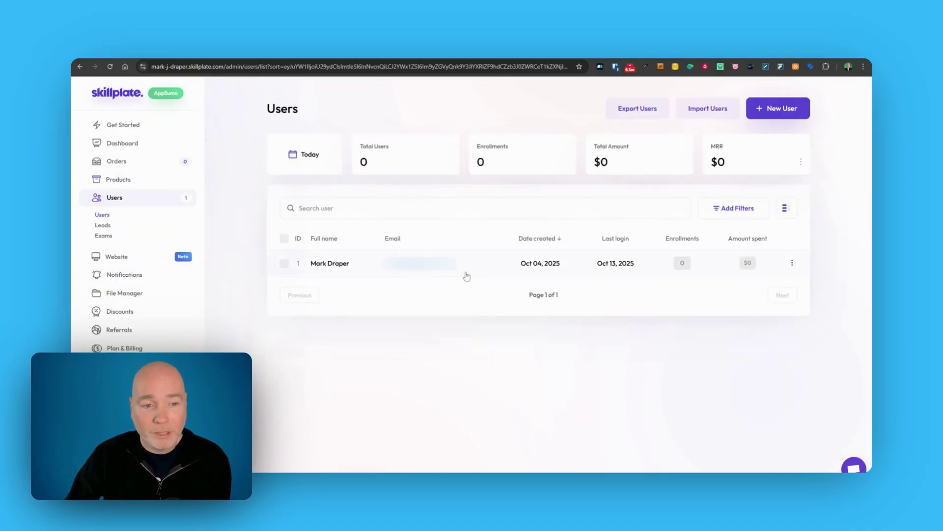
click(129, 256)
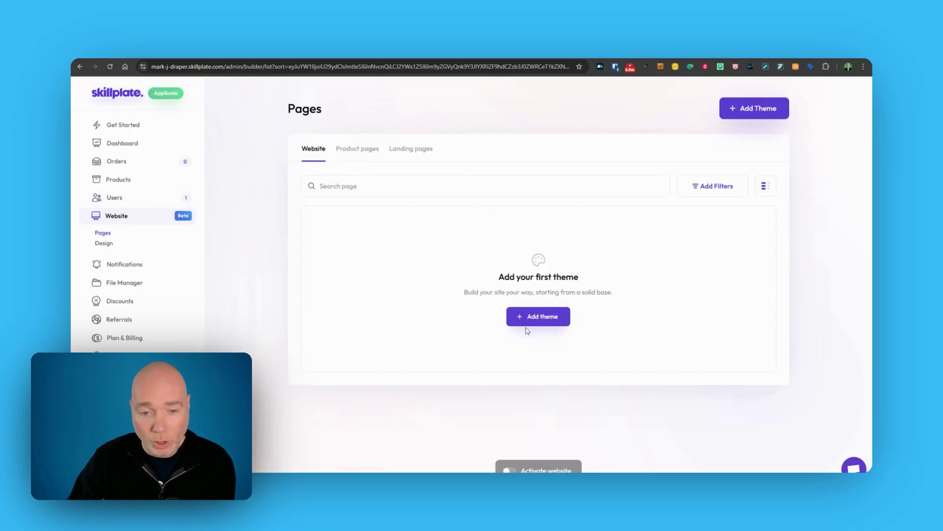
Browse the Theme store's available themes, including the free Starter theme.
click(543, 319)
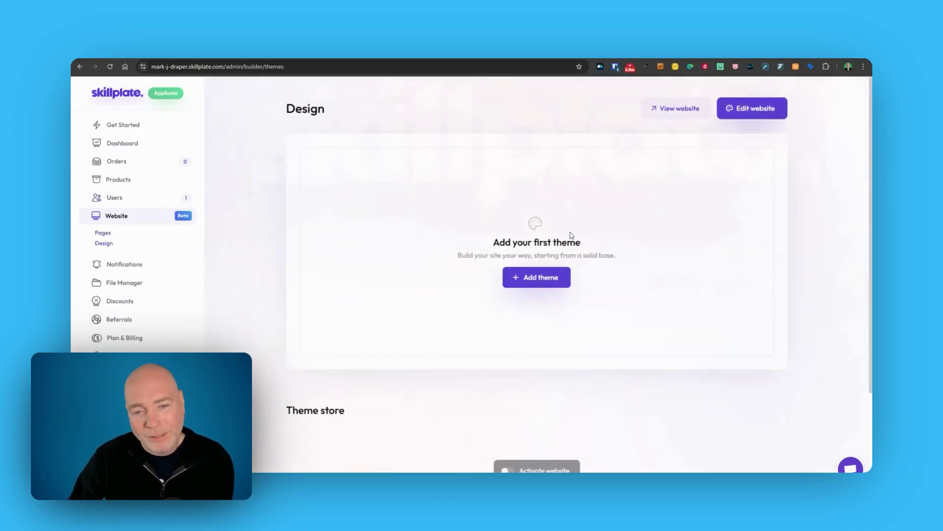
scroll(489, 227, down, 5)
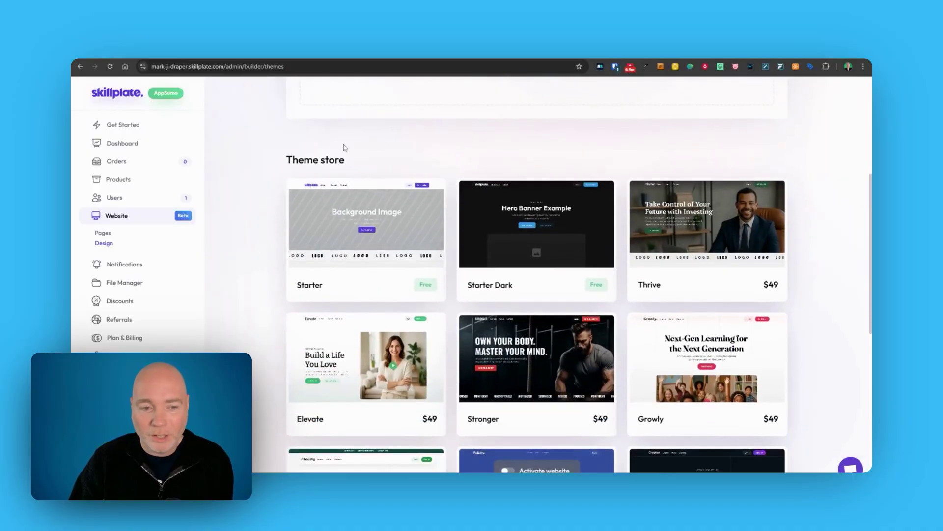
mouse_move(378, 254)
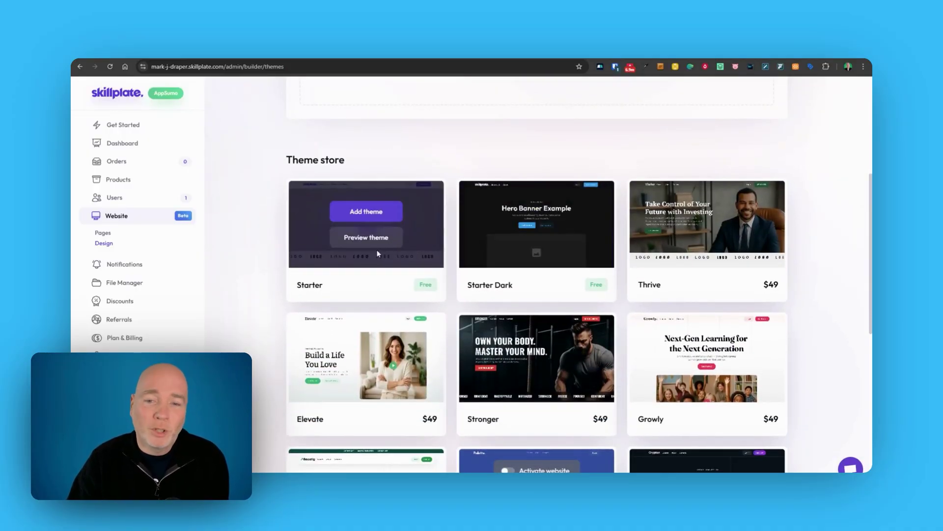
scroll(698, 236, down, 2)
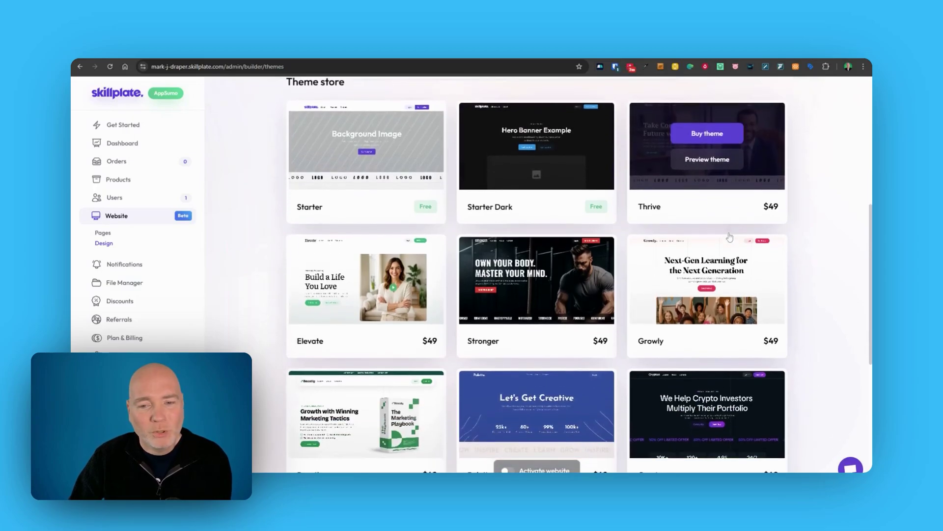
scroll(403, 284, down, 3)
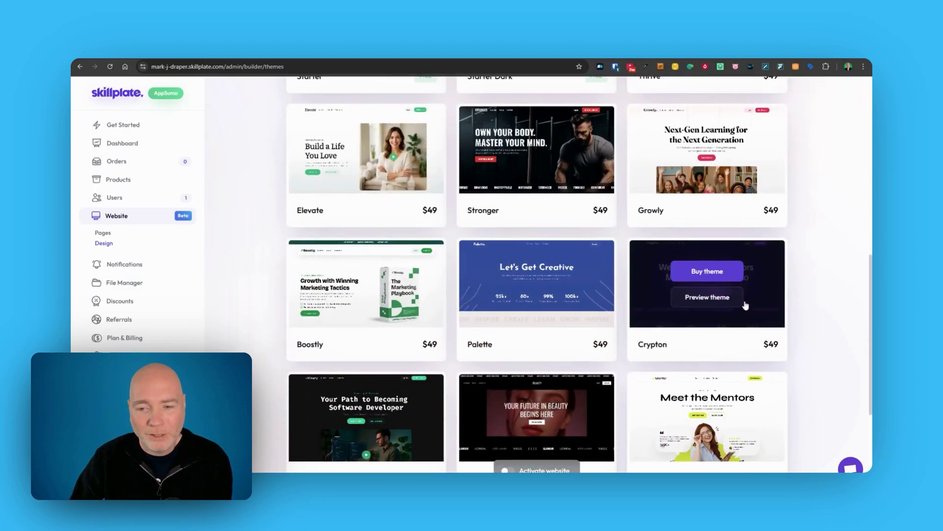
scroll(698, 275, down, 2)
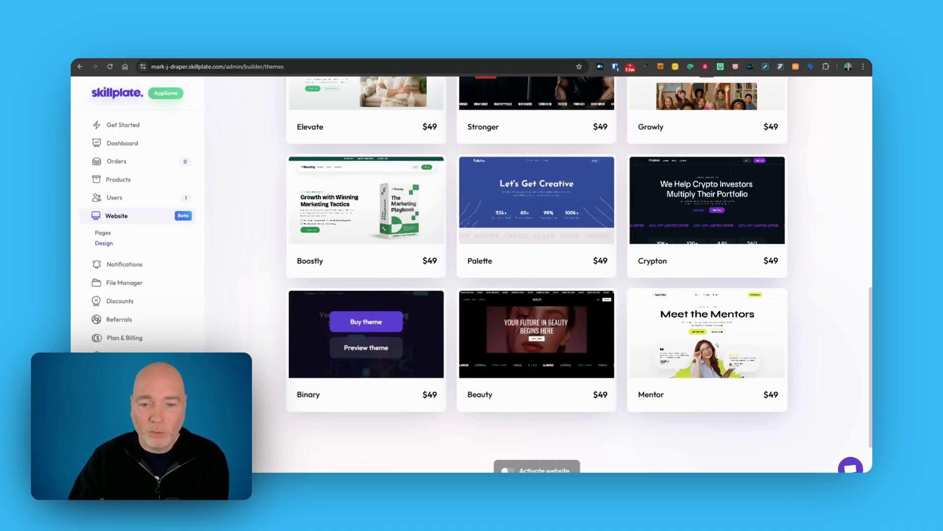
mouse_move(733, 322)
scroll(642, 289, up, 2)
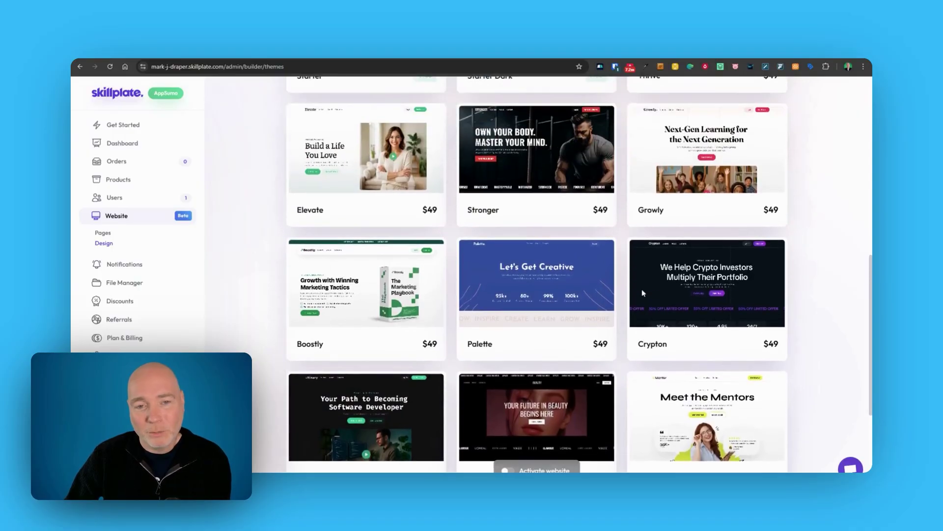
scroll(634, 333, up, 4)
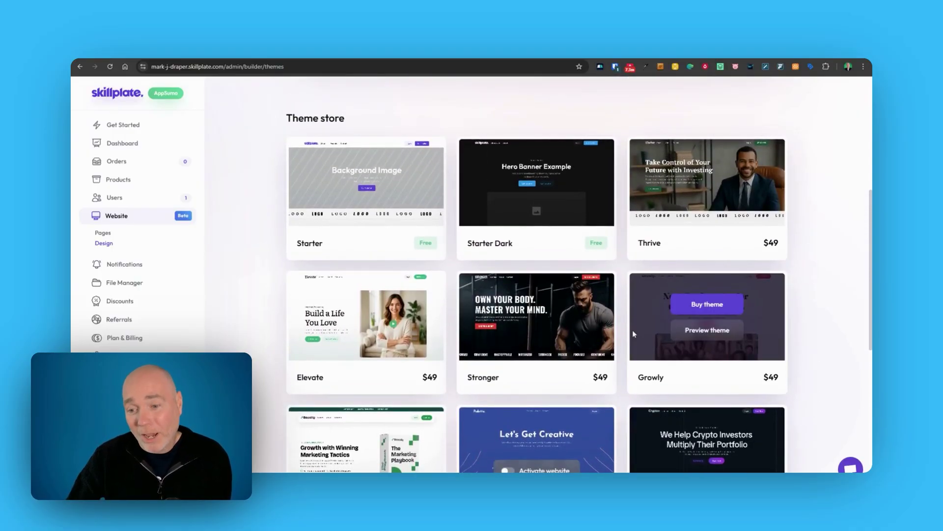
Open and close the support chat, then scroll back to the top of the store.
click(850, 467)
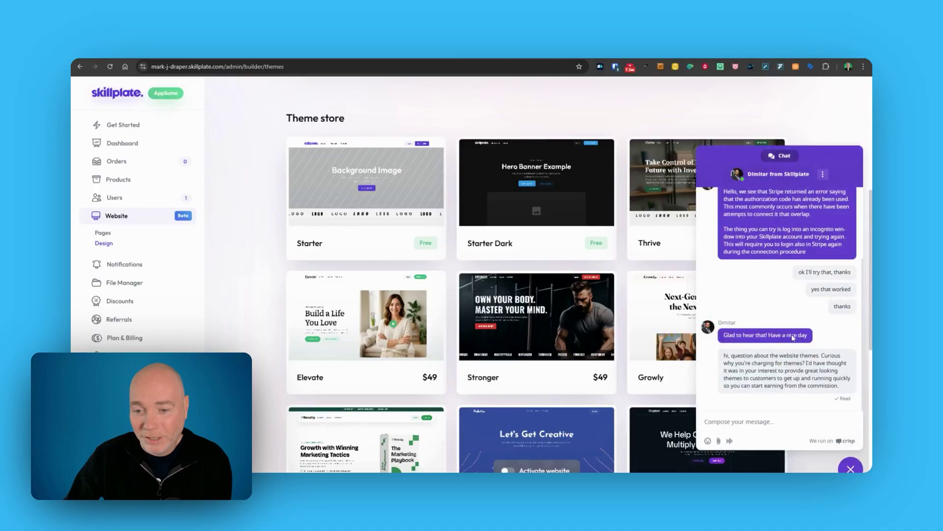
click(850, 468)
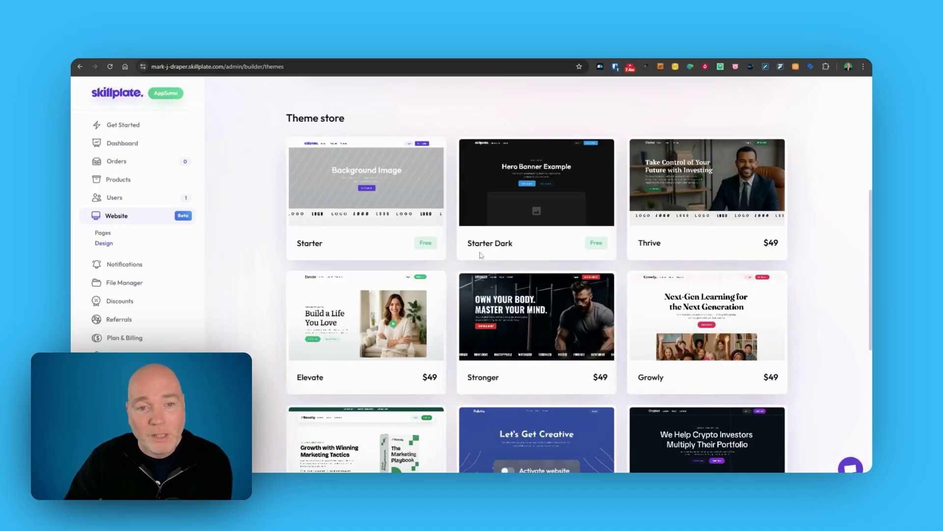
scroll(443, 128, up, 1)
scroll(444, 128, up, 3)
Add the free Starter theme to My themes and open it in the site builder.
mouse_move(302, 309)
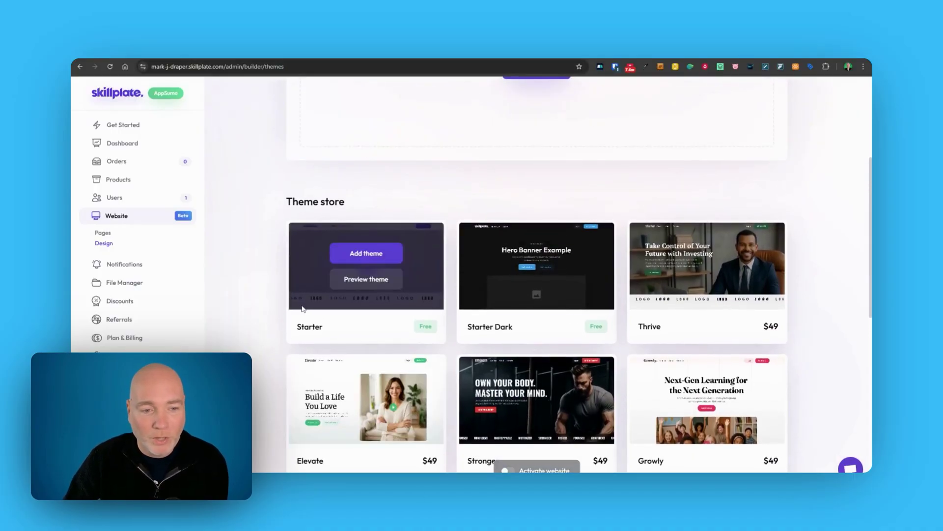
click(376, 254)
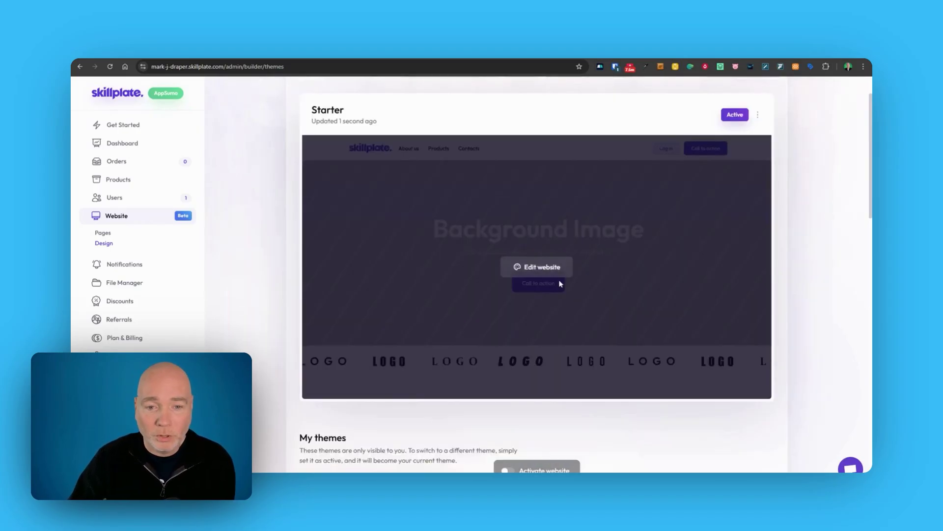
click(548, 275)
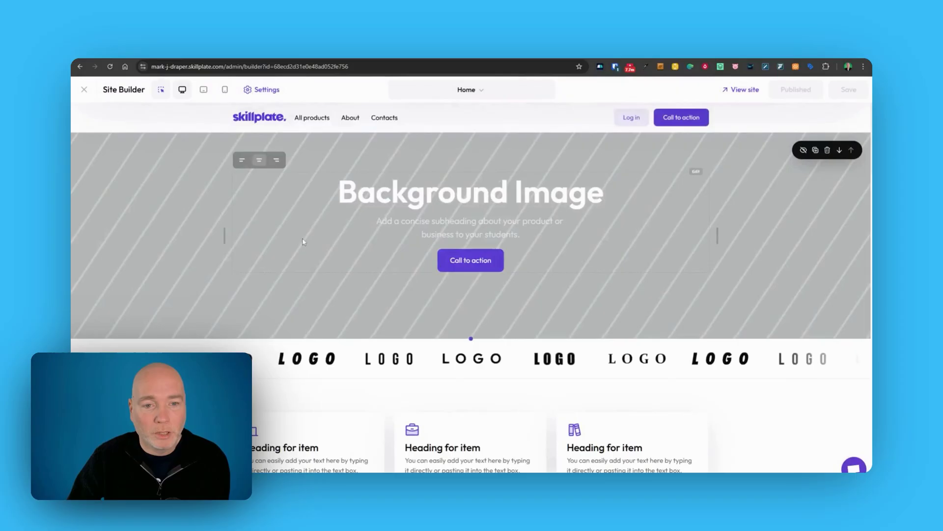
Replace the header logo with the black Growth Jetpack image from File Manager, narrowing it to width 8.
click(259, 118)
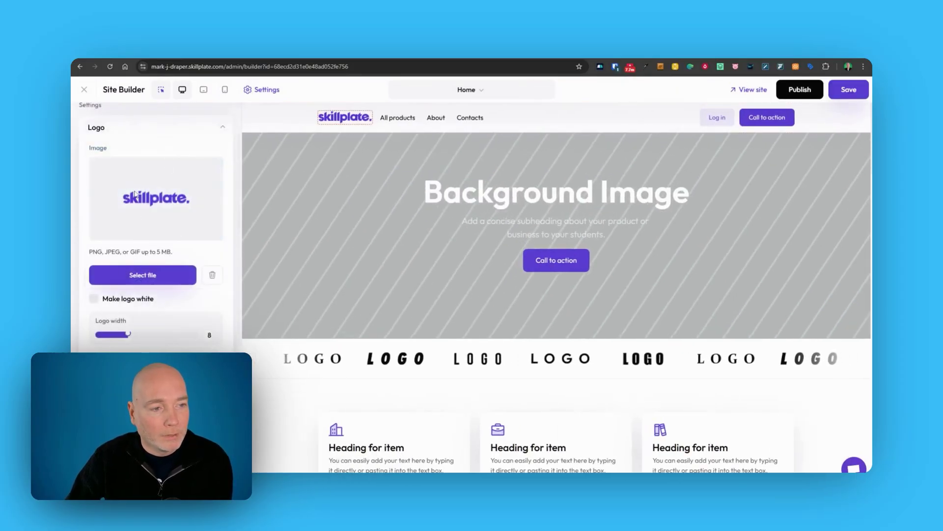
click(141, 276)
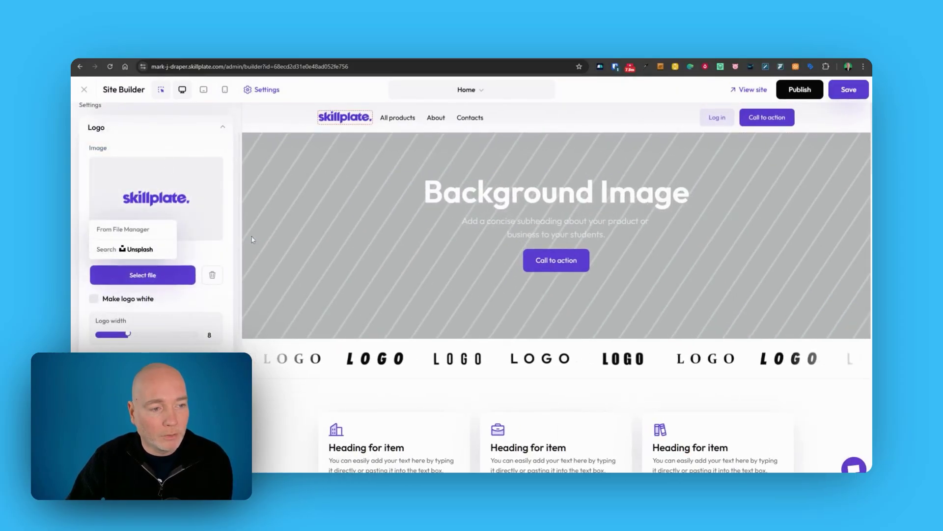
click(135, 230)
scroll(556, 366, down, 2)
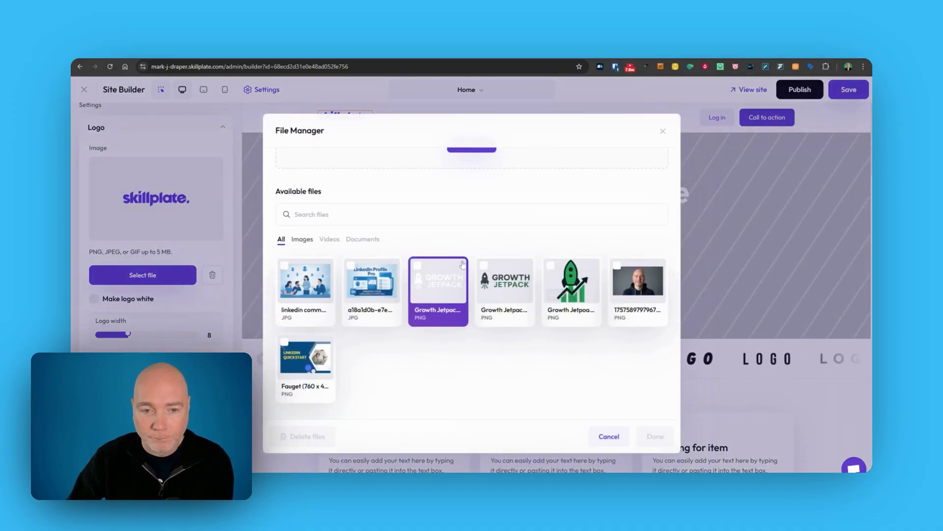
click(505, 284)
click(650, 436)
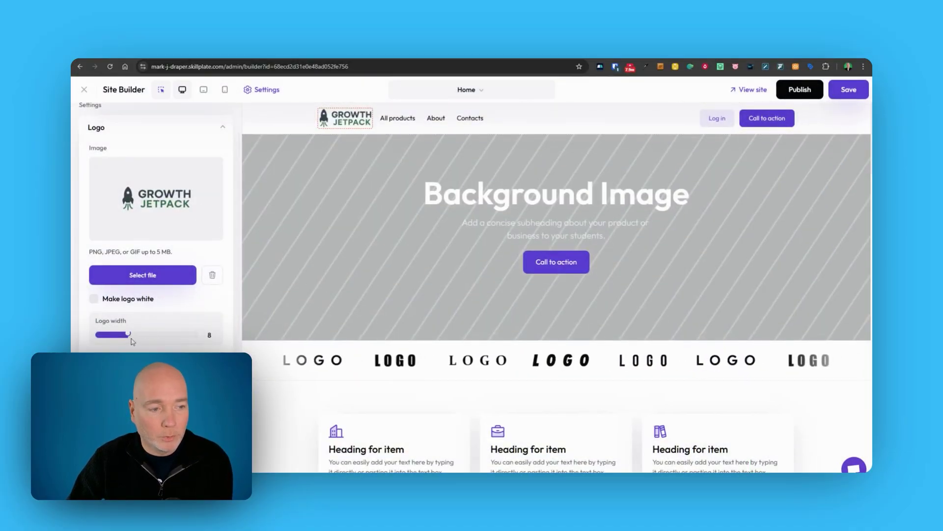
mouse_move(129, 337)
mouse_down()
mouse_move(145, 336)
mouse_move(112, 335)
mouse_up()
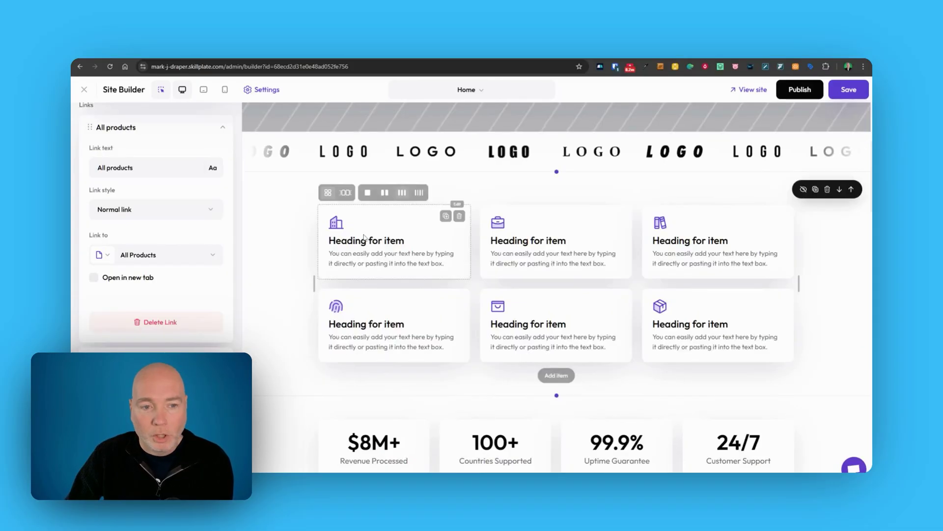
Inspect the home page's feature cards and stats numbers sections.
click(370, 265)
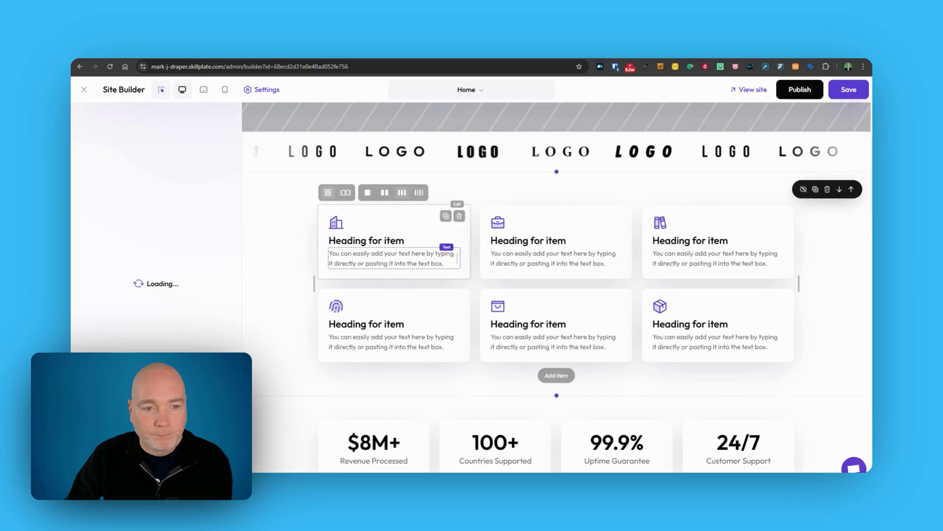
click(370, 264)
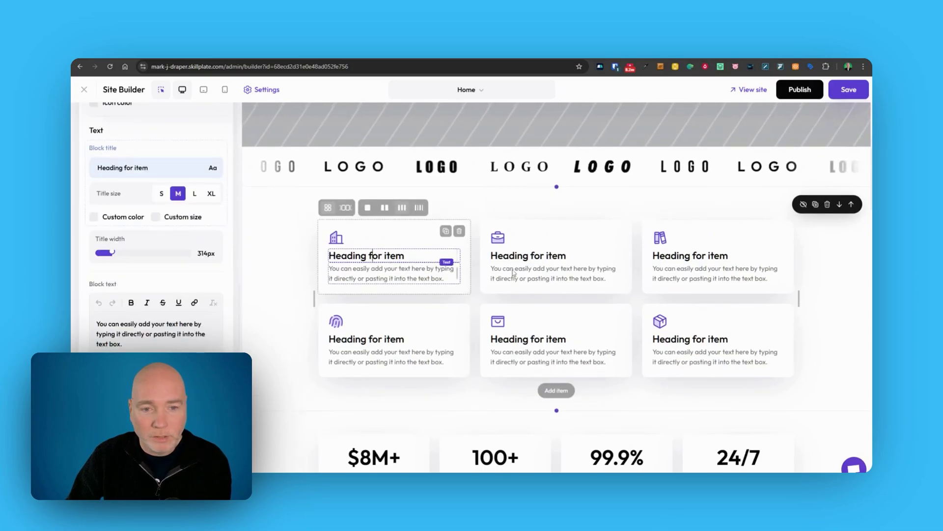
scroll(533, 334, down, 5)
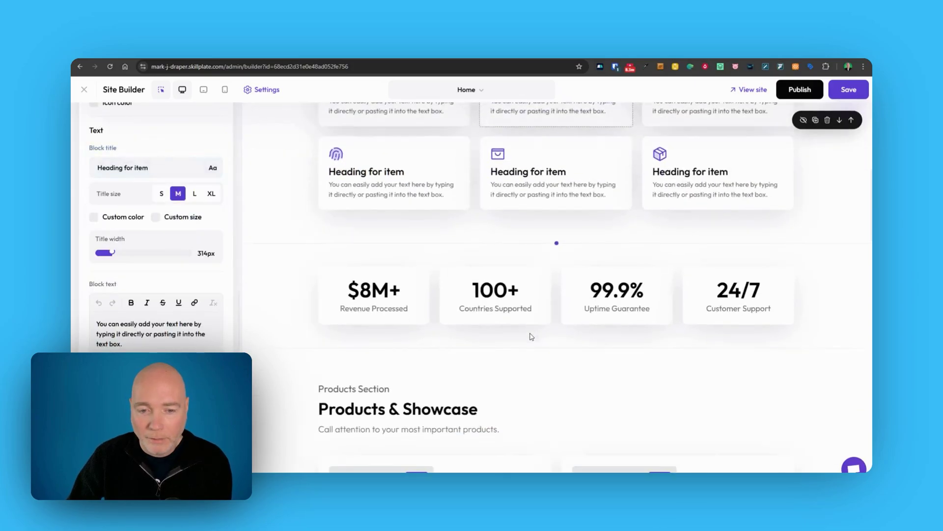
click(420, 300)
scroll(505, 331, down, 15)
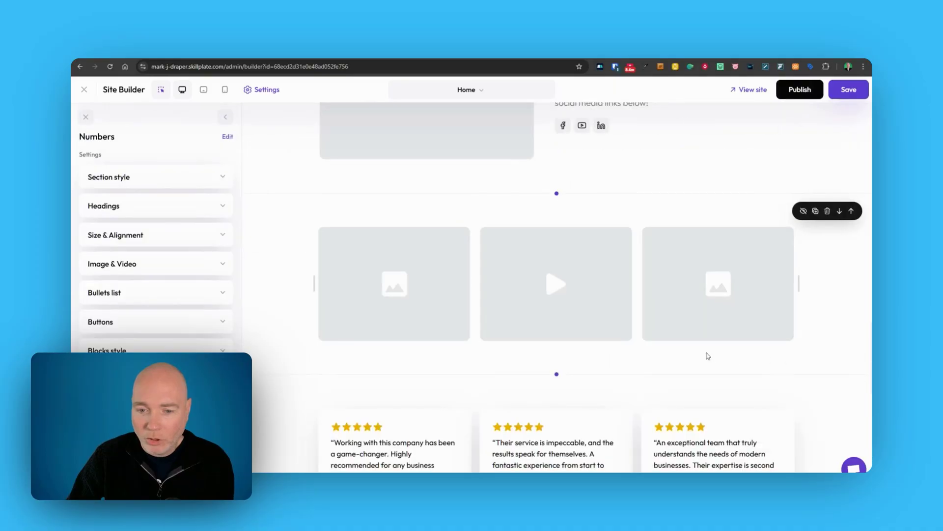
scroll(606, 338, down, 1)
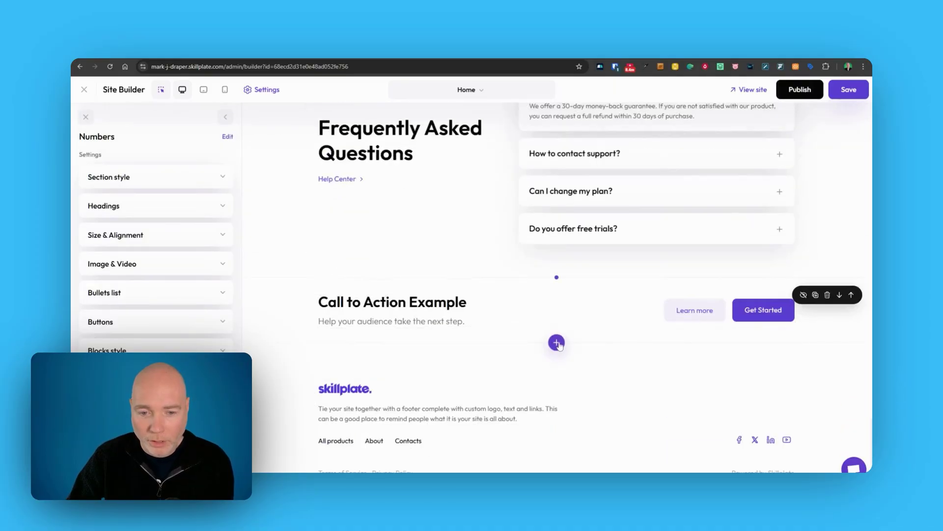
Browse the theme's ready-made sections for insertion, then return to the Insert section menu.
click(557, 343)
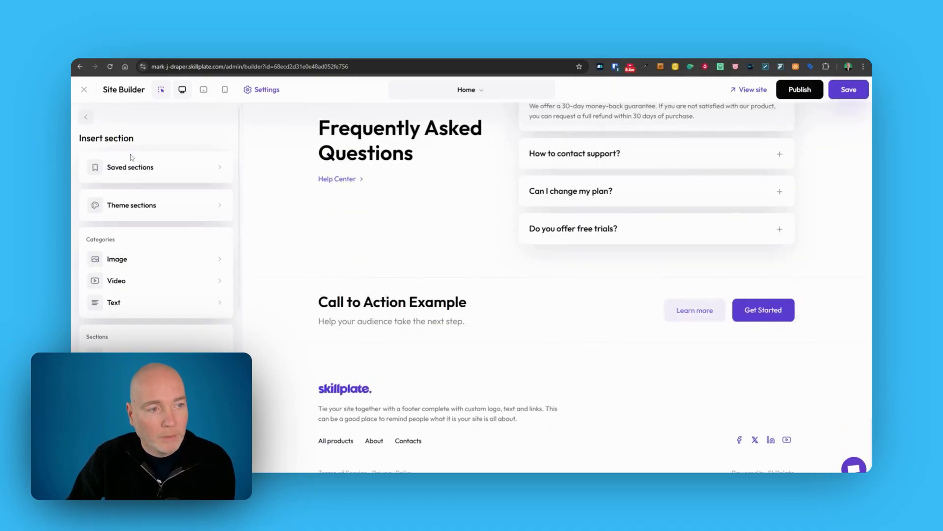
click(146, 212)
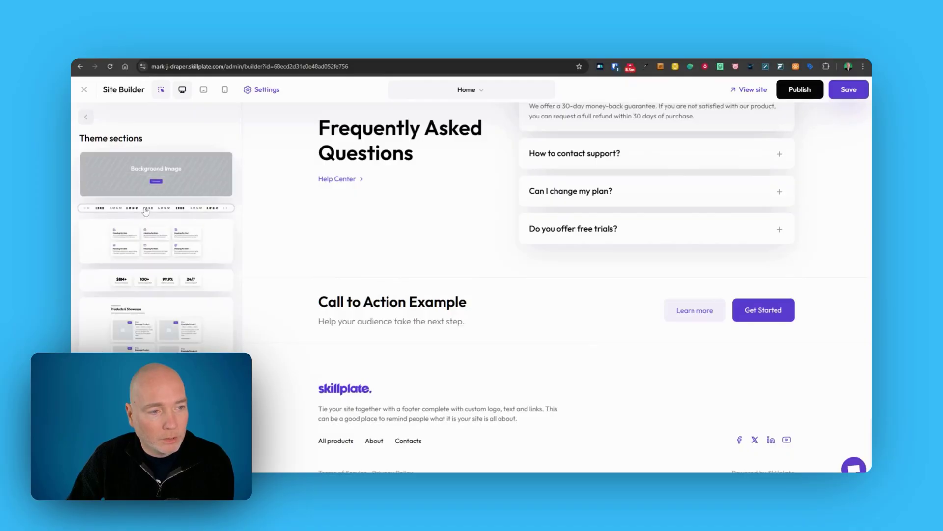
scroll(153, 283, down, 3)
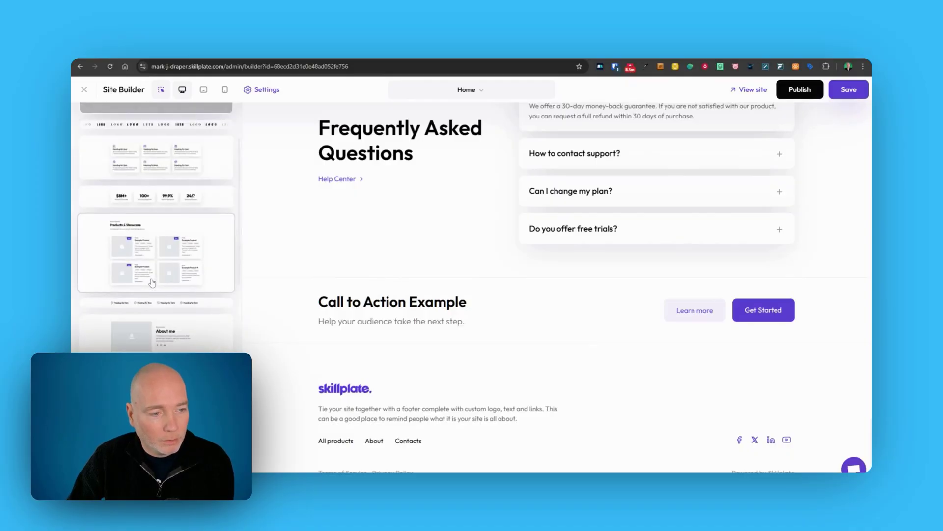
scroll(152, 282, down, 4)
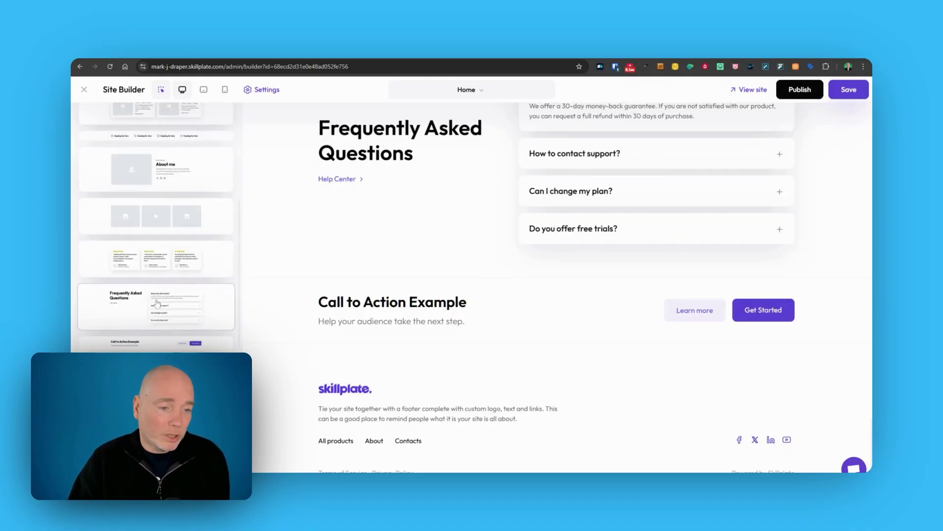
scroll(157, 303, down, 3)
scroll(162, 315, down, 4)
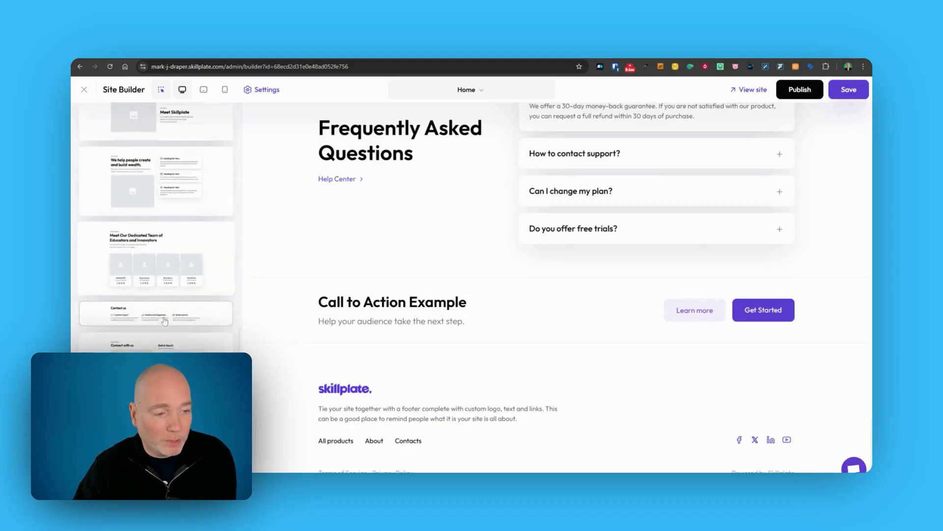
scroll(166, 321, up, 12)
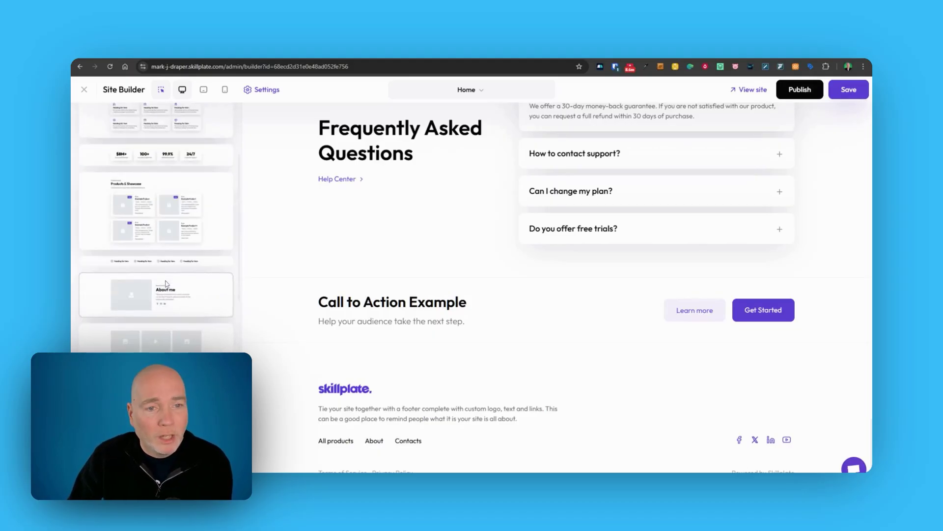
click(87, 117)
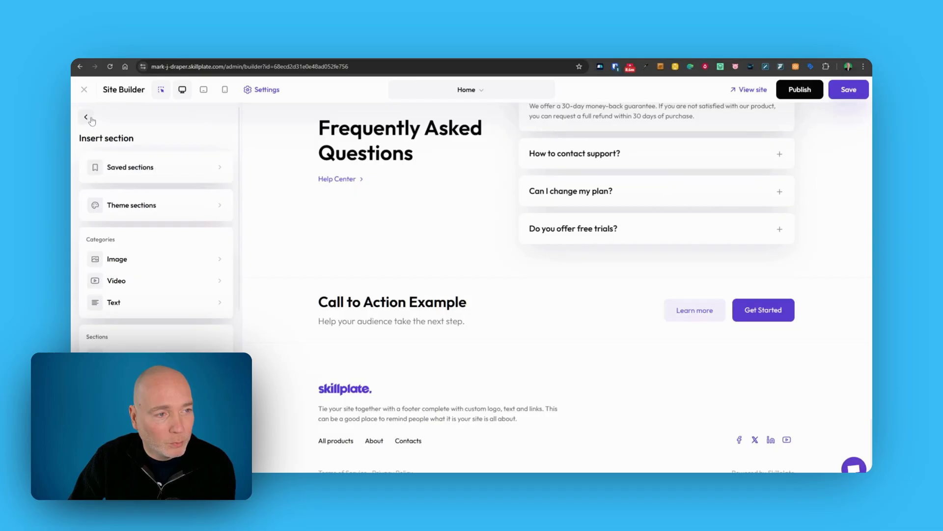
scroll(654, 322, up, 15)
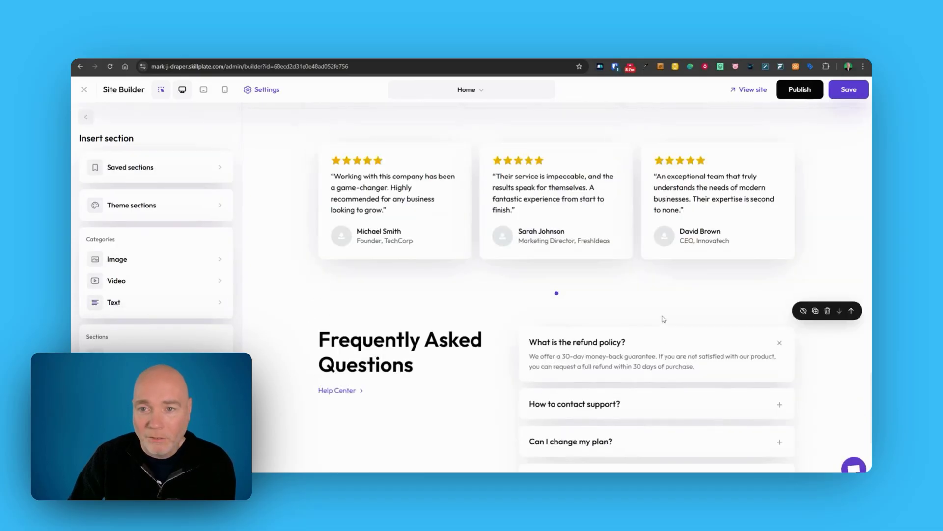
Preview the page at tablet and mobile sizes, then switch to the All Products page.
click(204, 89)
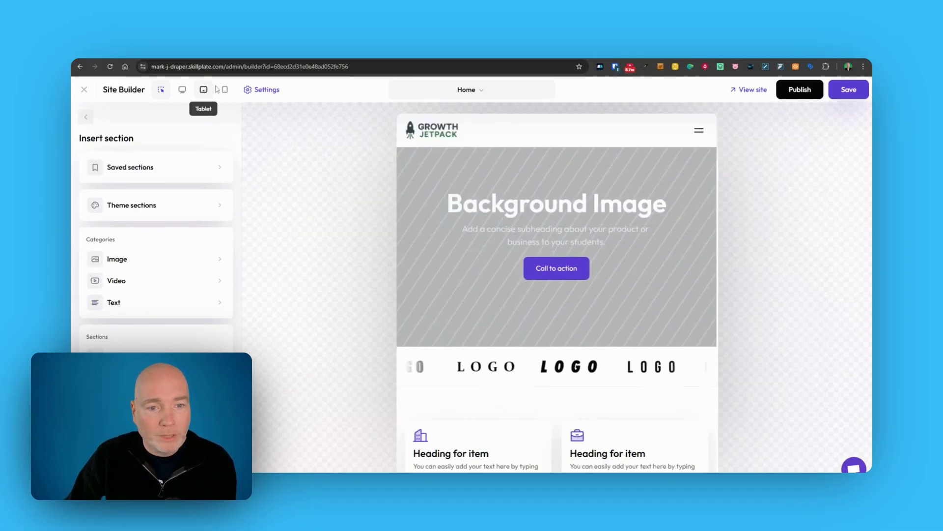
click(224, 89)
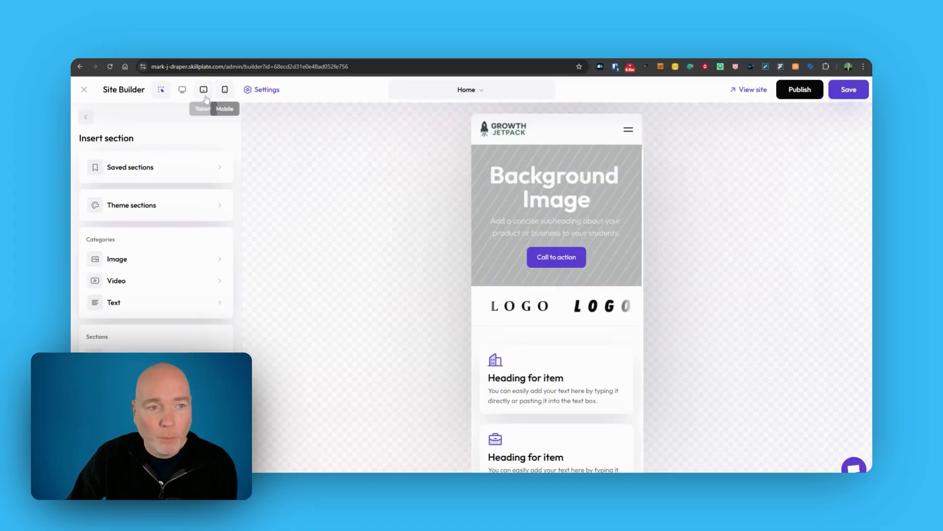
click(473, 91)
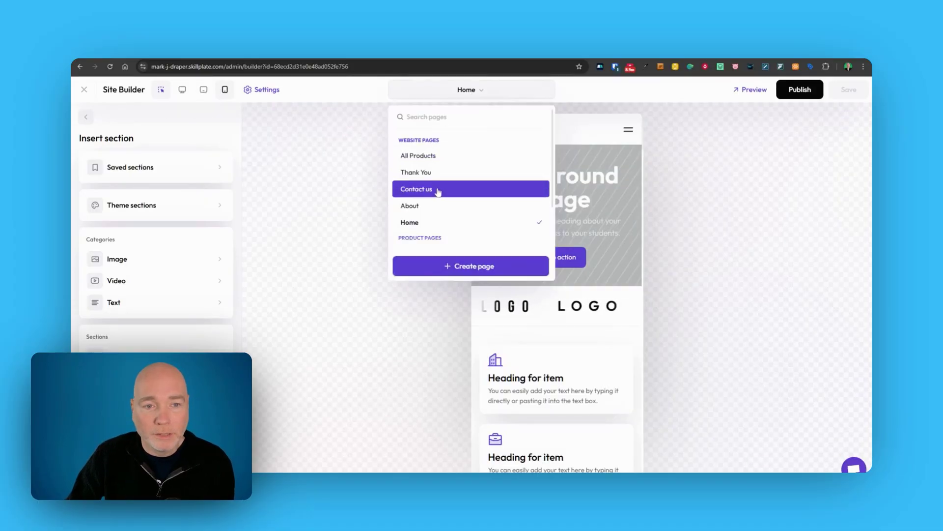
click(431, 155)
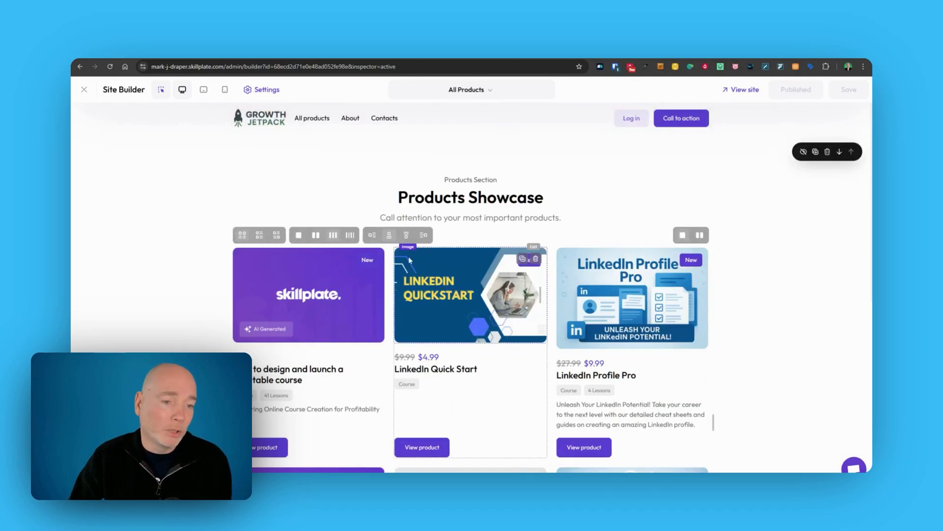
Scroll through All Products and exit the site builder to the Pages list.
scroll(409, 256, down, 6)
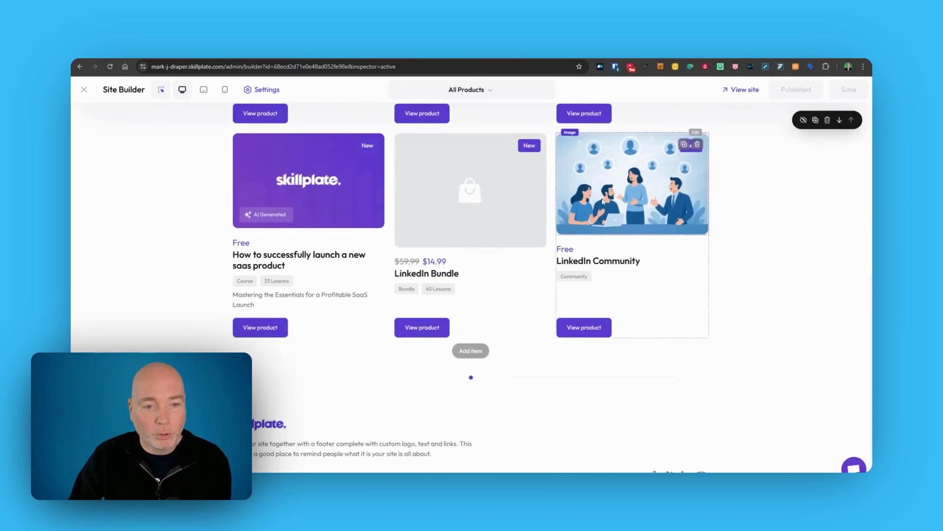
scroll(467, 236, down, 1)
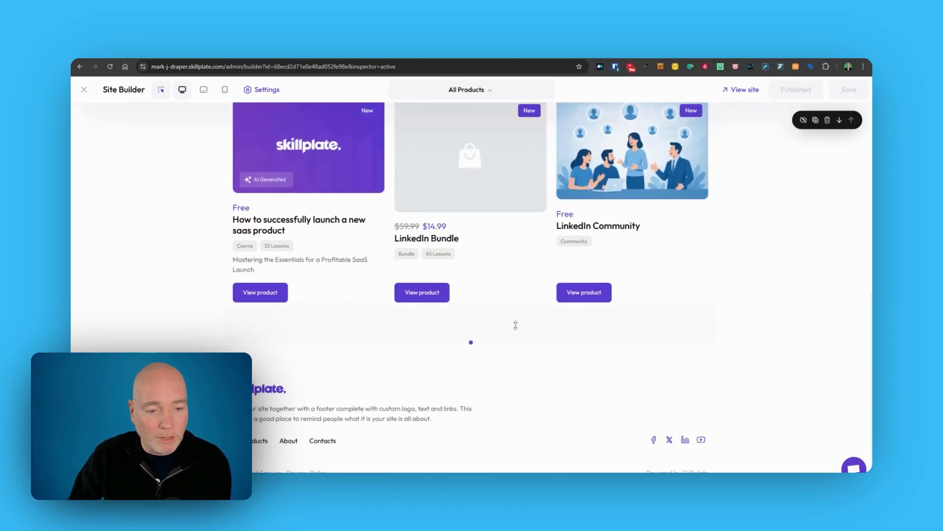
click(84, 89)
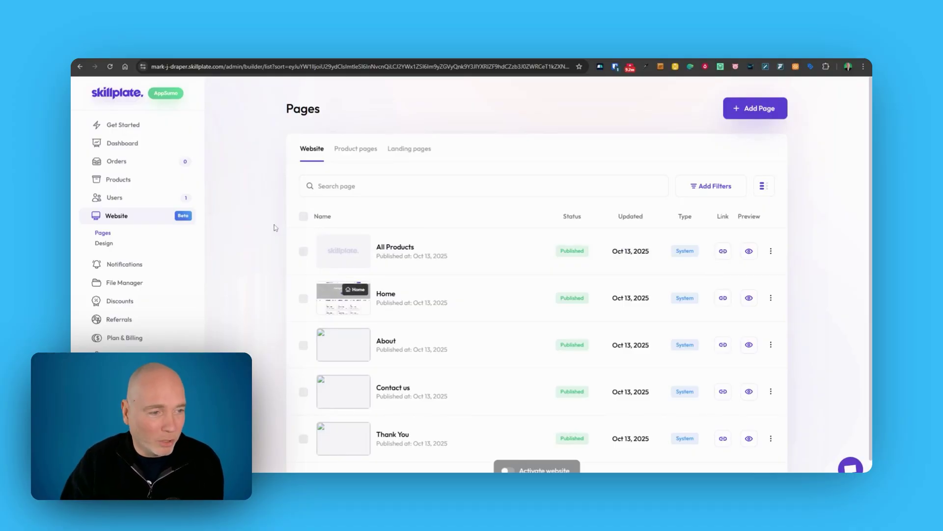
Scroll through the Email Notifications settings, then go to the File Manager.
click(138, 269)
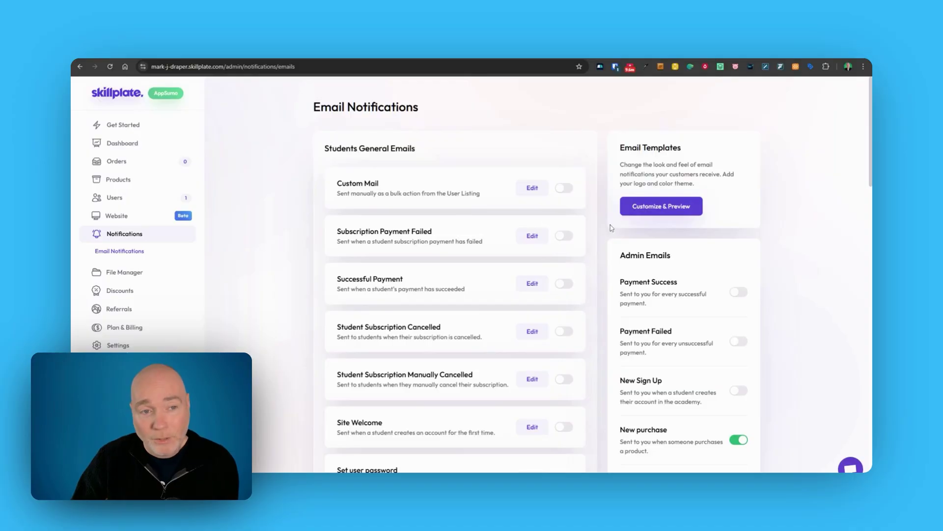
scroll(532, 267, down, 3)
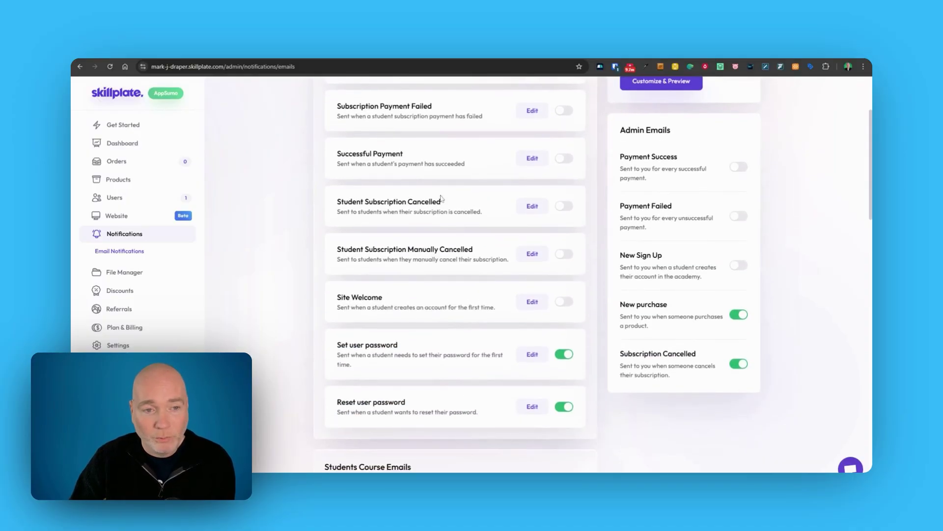
scroll(409, 180, down, 15)
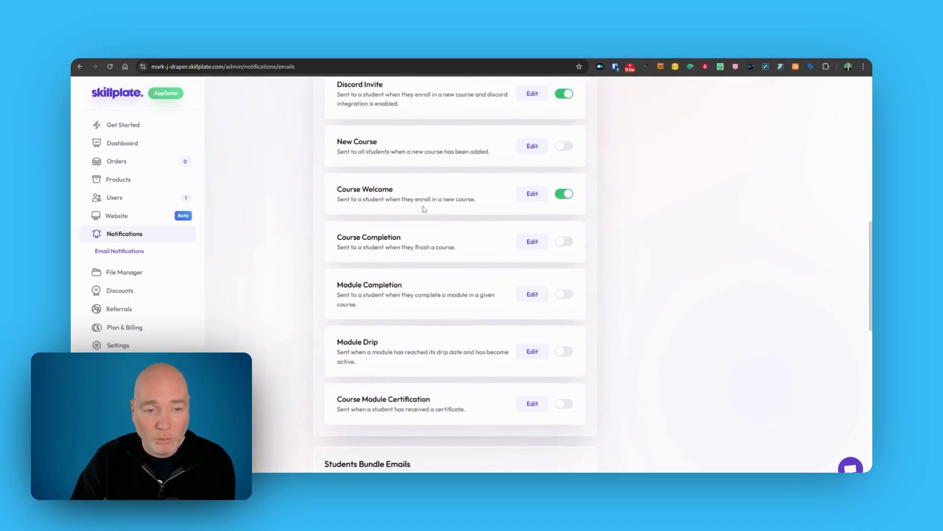
scroll(425, 212, down, 10)
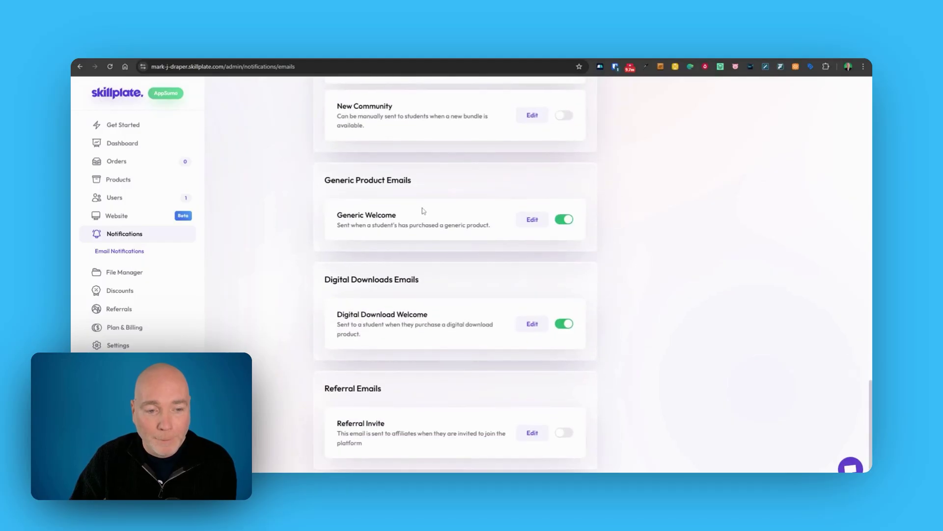
click(119, 272)
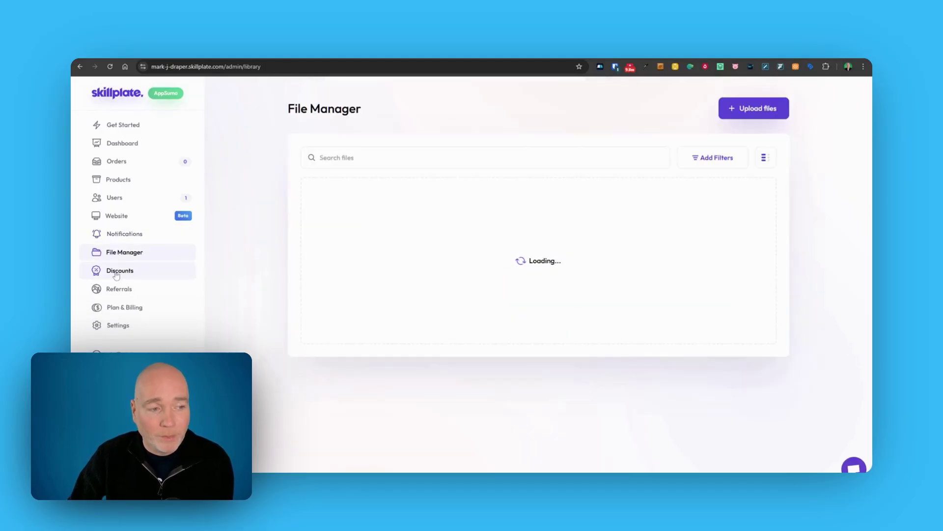
Start a new discount with code bf2025 at 50% off.
click(119, 272)
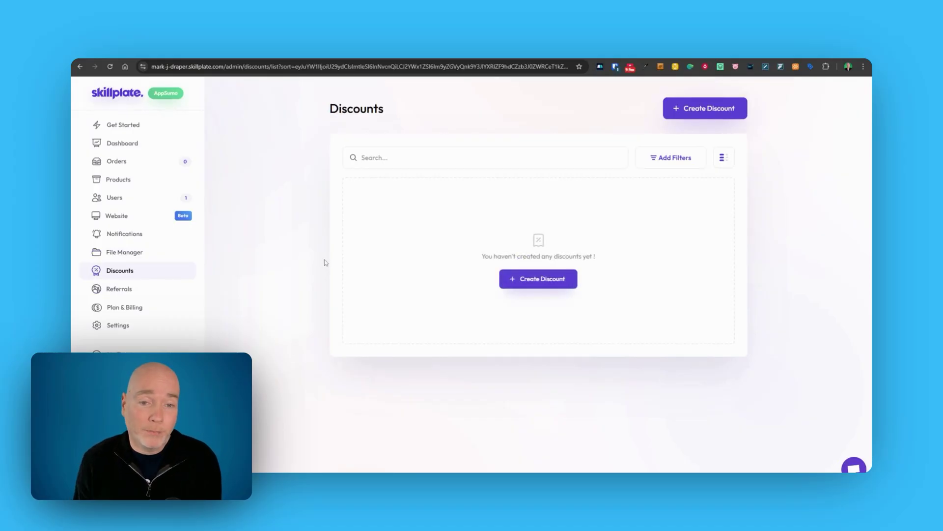
click(548, 279)
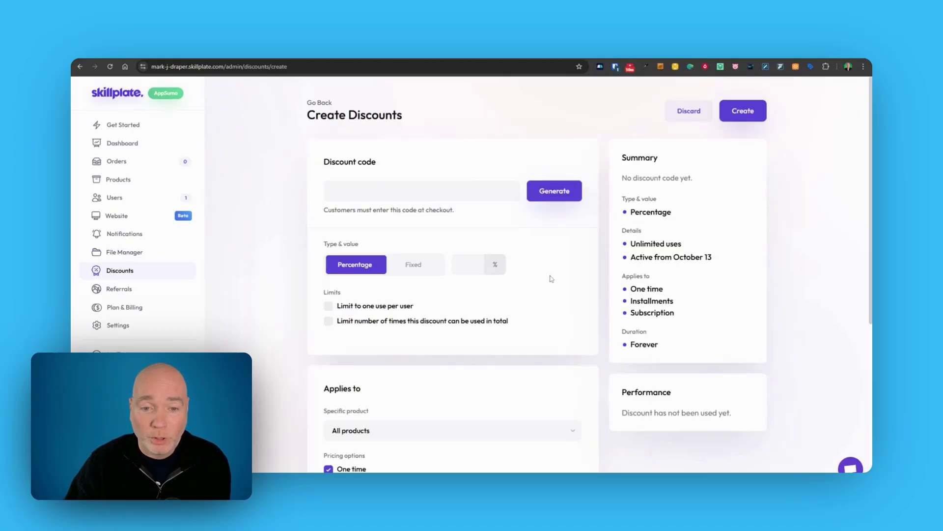
click(328, 194)
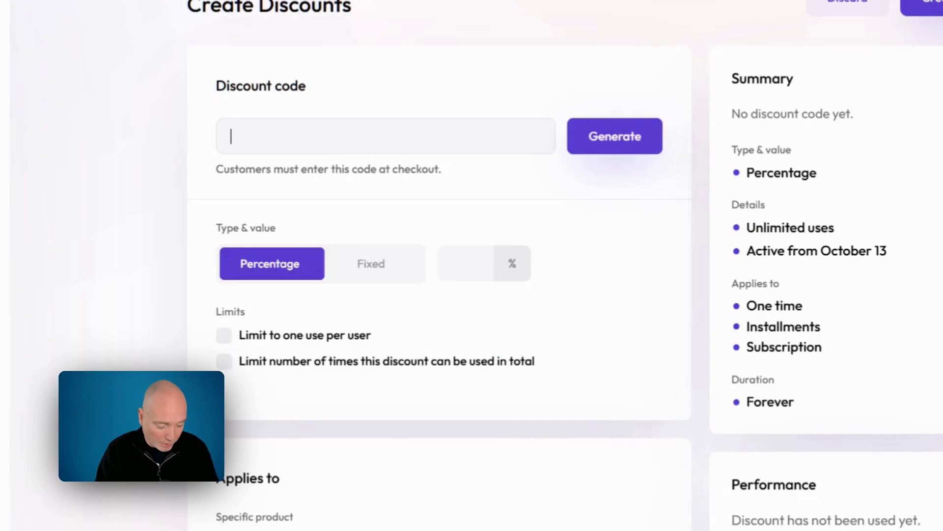
text(bf2025)
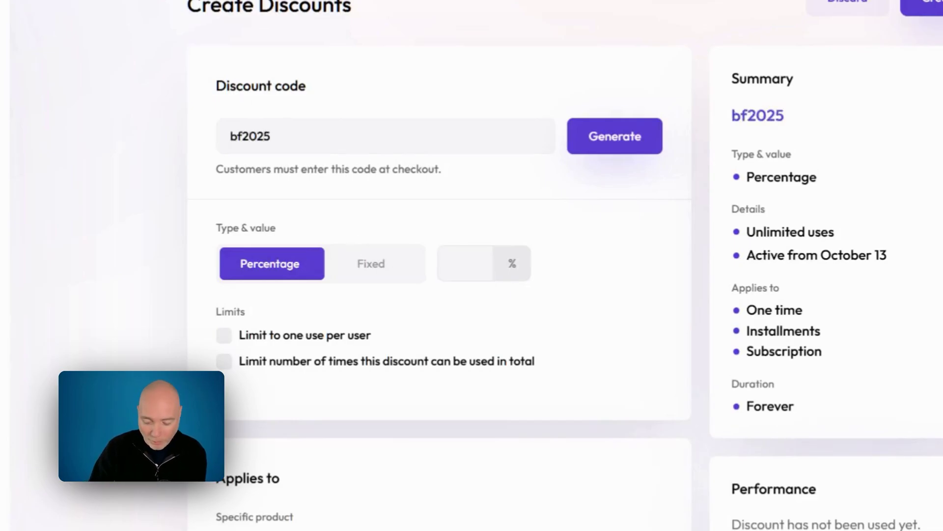
text(50)
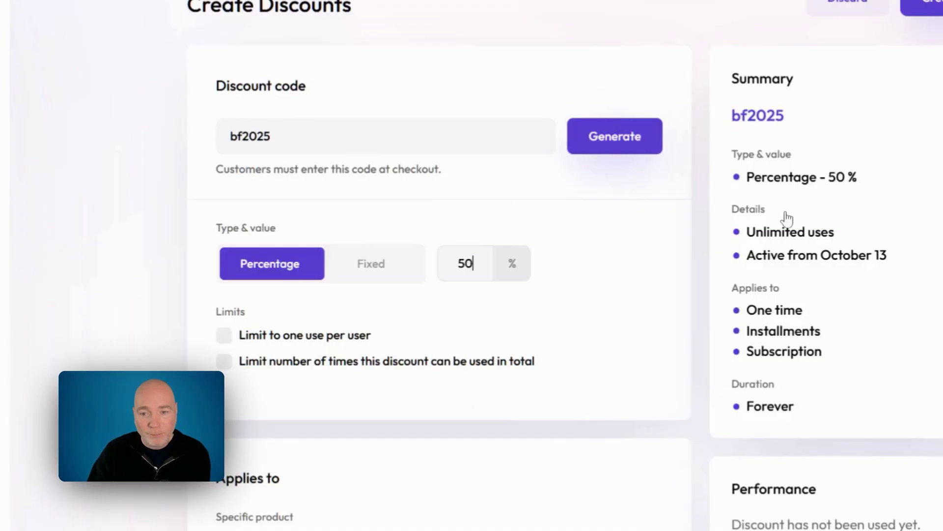
Limit the discount to one use per user and 100 uses in total.
click(222, 338)
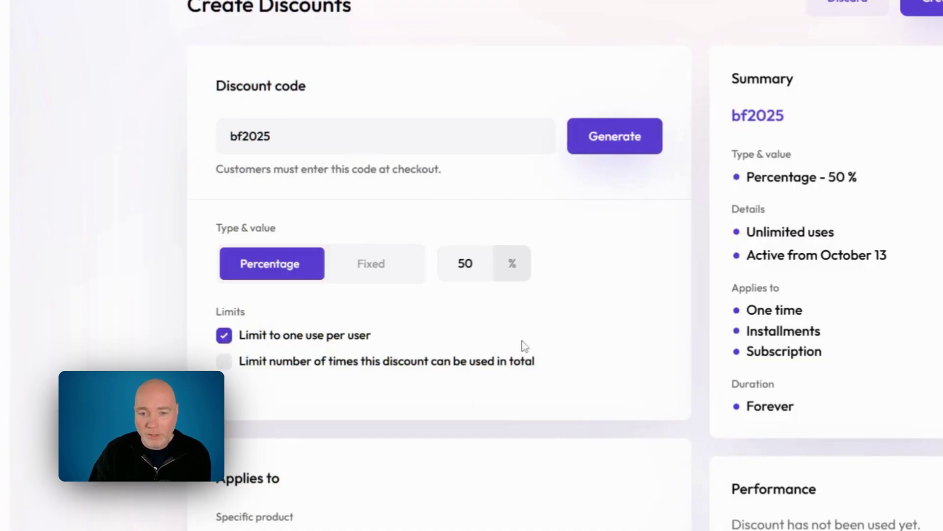
scroll(260, 329, down, 1)
click(229, 291)
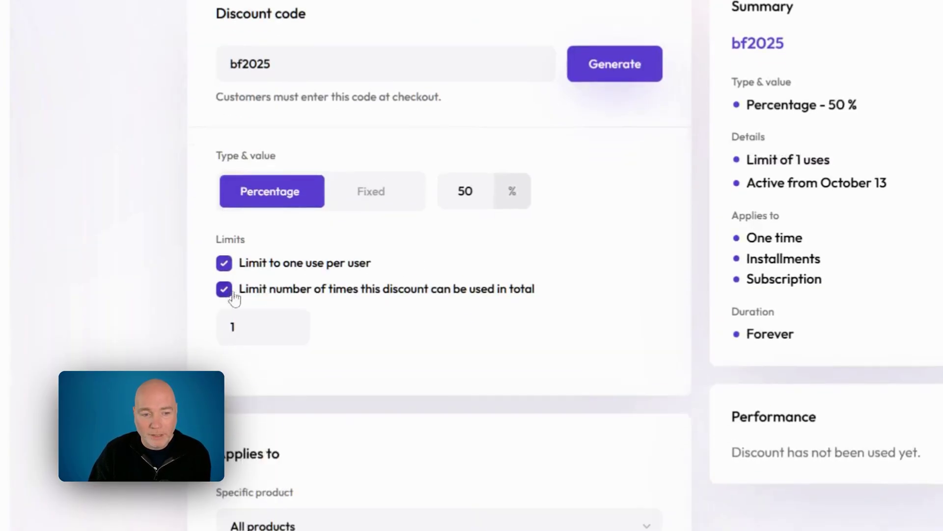
text(00)
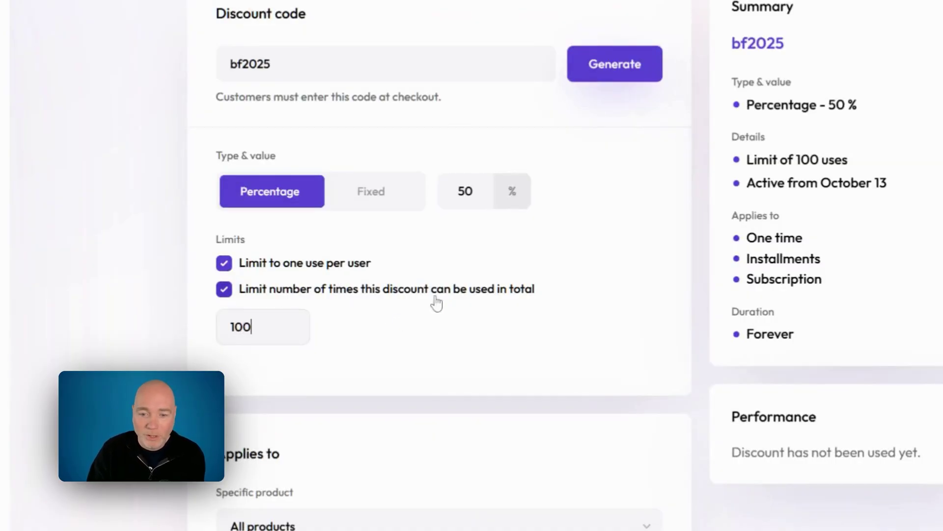
Keep it applying to All products and set an end date of November 30, 2025.
scroll(436, 302, down, 1)
scroll(436, 302, down, 3)
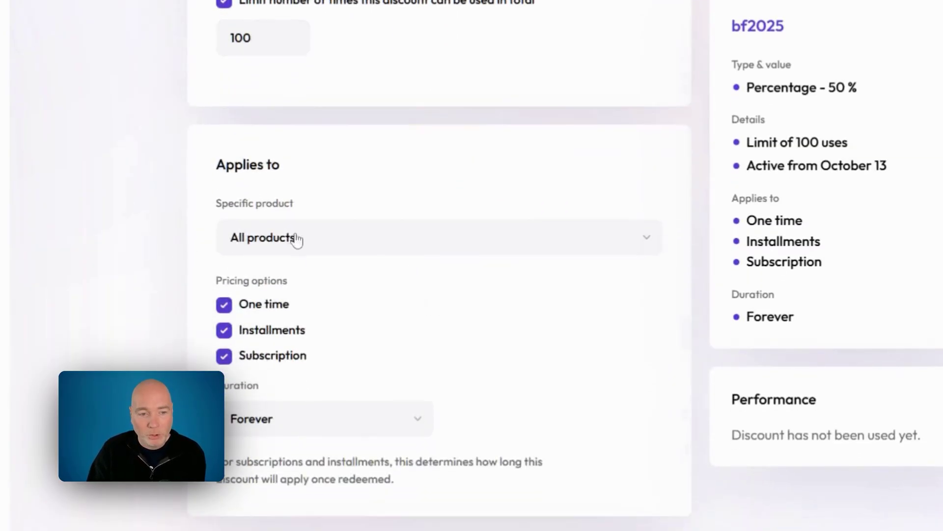
click(295, 237)
click(354, 227)
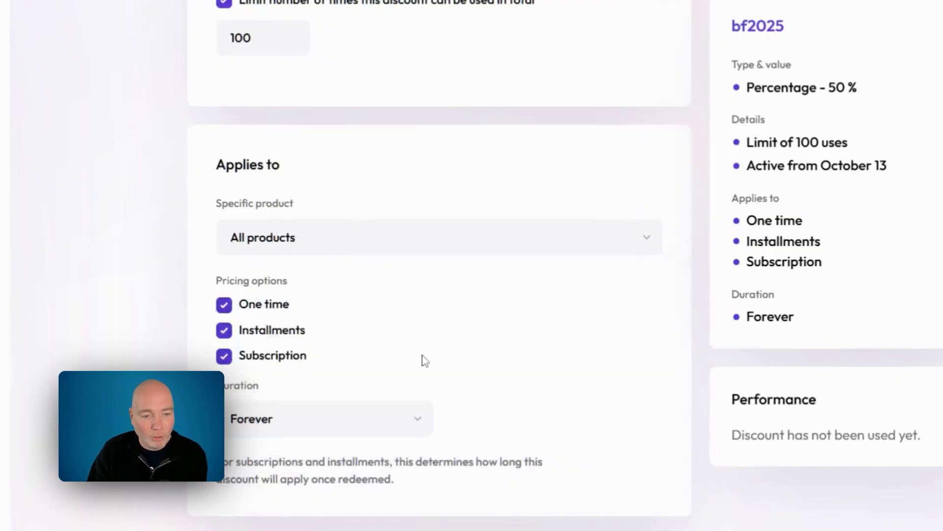
scroll(448, 352, down, 3)
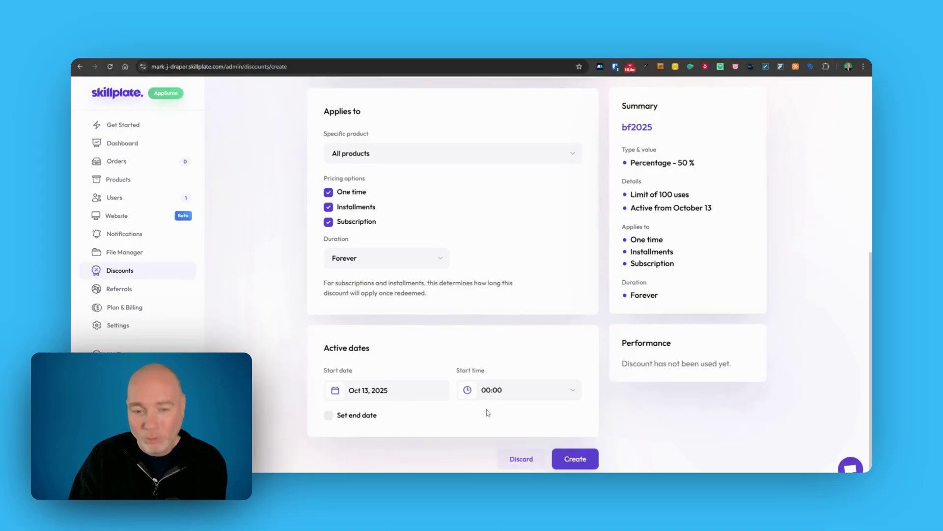
click(334, 417)
scroll(442, 393, down, 1)
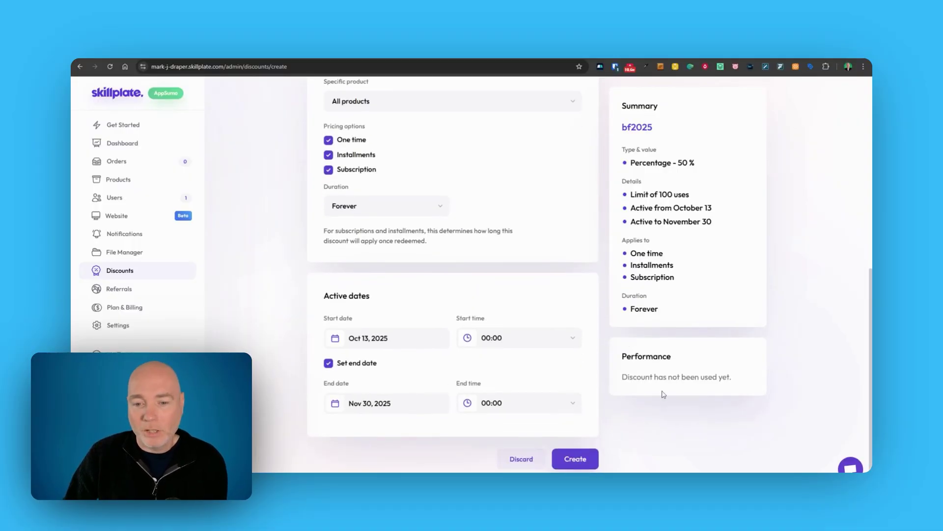
scroll(663, 393, up, 7)
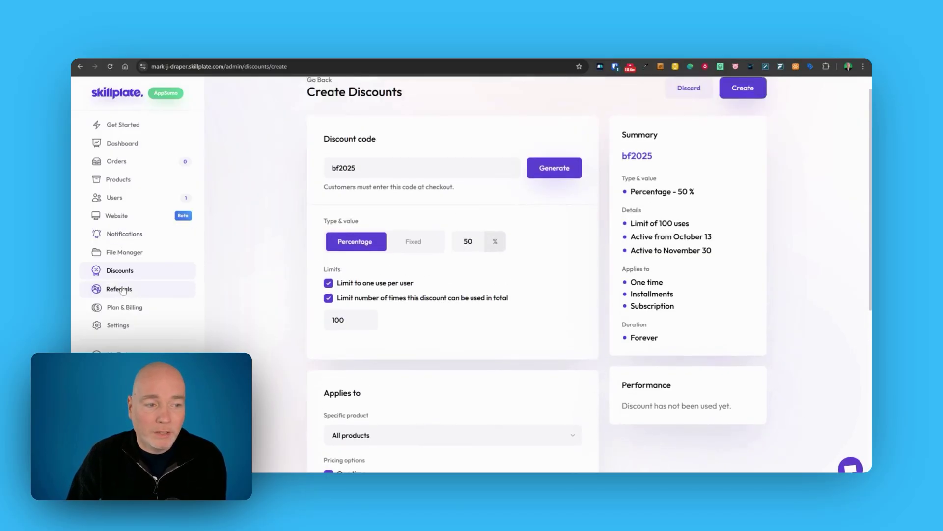
Go to the Referrals page showing $0 payout, earnings and MRR with the referral code and link.
click(127, 294)
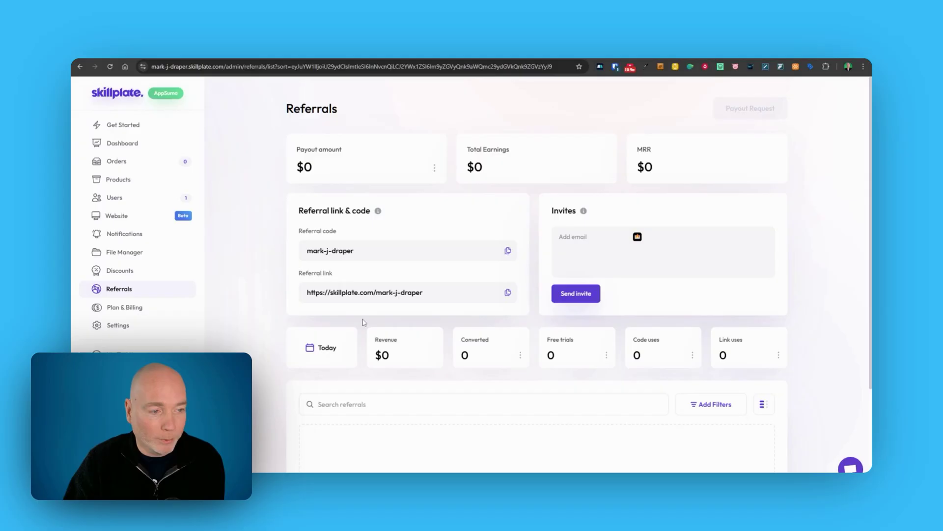
Show the Plan & Billing page with AppSumo Tier 2 usage at 2%.
click(132, 309)
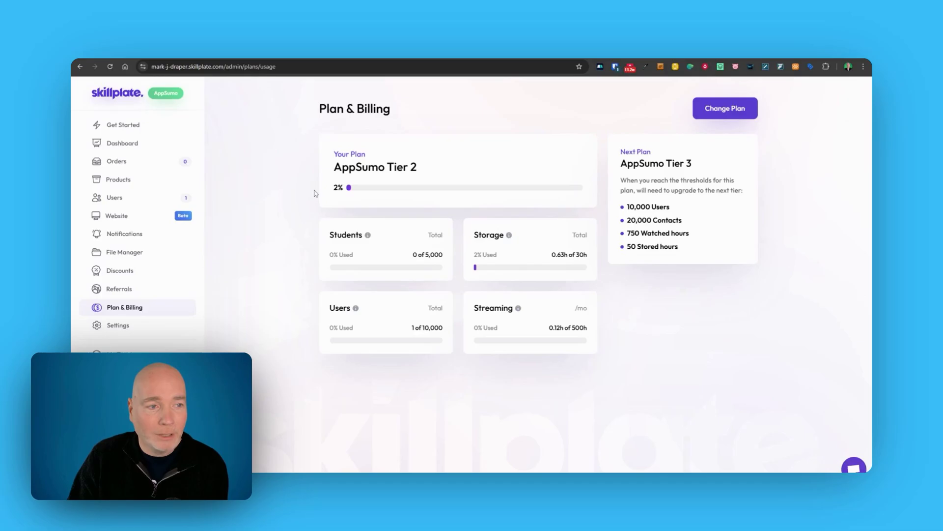
Go back to the admin Dashboard with its earnings, enrollments and transactions widgets.
click(128, 141)
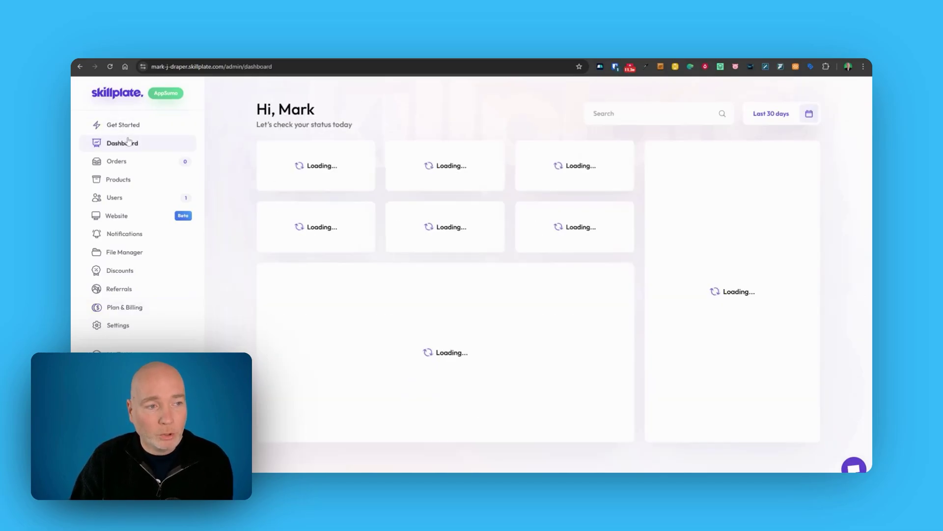